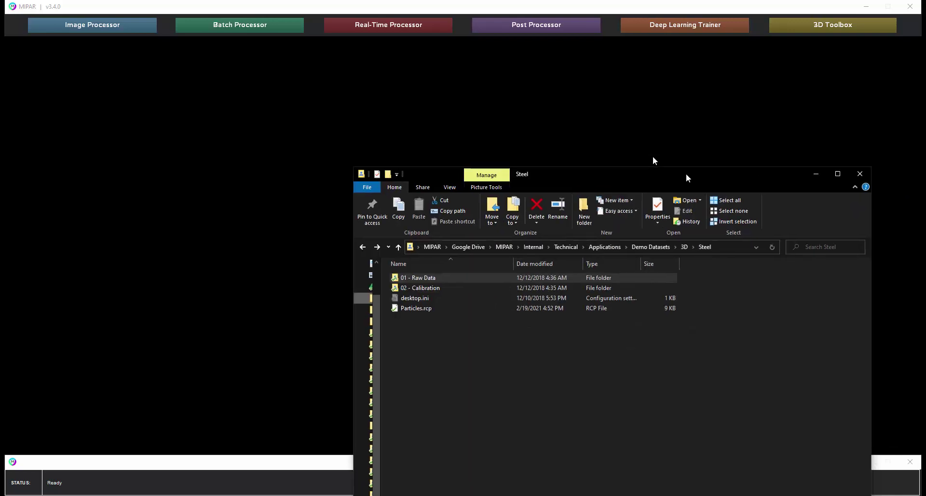
Move the Steel folder window over MIPAR and open its 01 - Raw Data folder.
left_click_drag(652, 159, 604, 62)
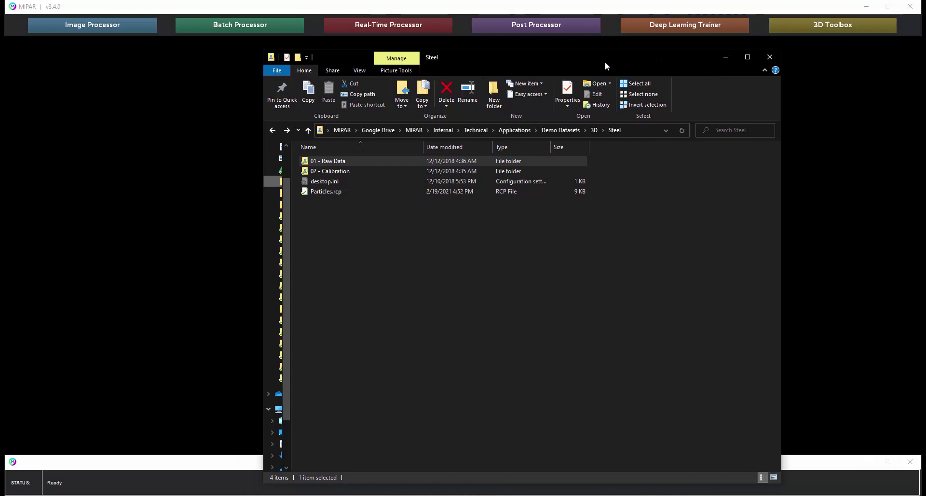
double_click(325, 161)
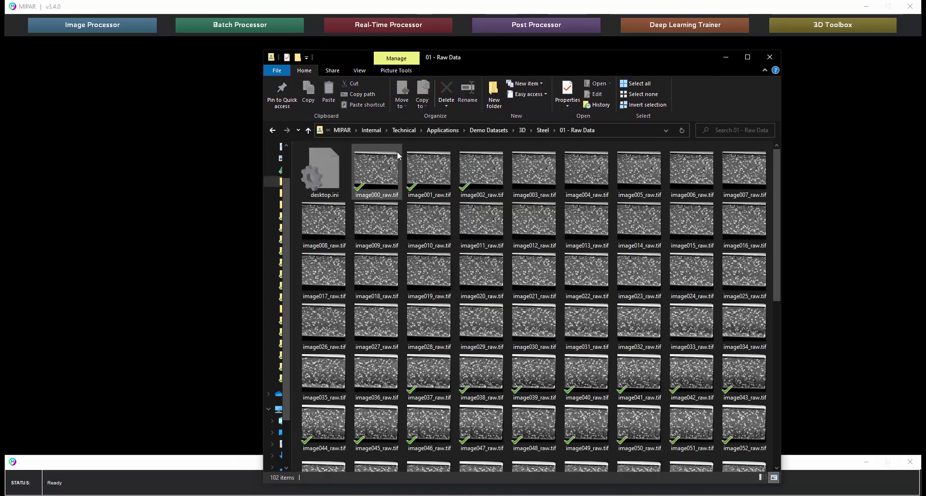
double_click(387, 181)
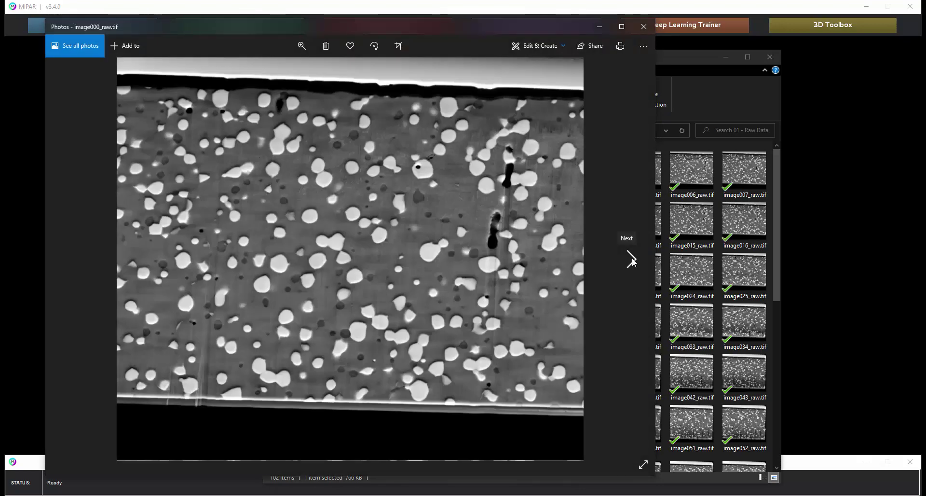
left_click(631, 257)
left_click(632, 257)
left_click(631, 258)
left_click(632, 257)
left_click(632, 257)
left_click(631, 257)
left_click(631, 257)
left_click(631, 257)
left_click(632, 257)
left_click(632, 257)
left_click(632, 258)
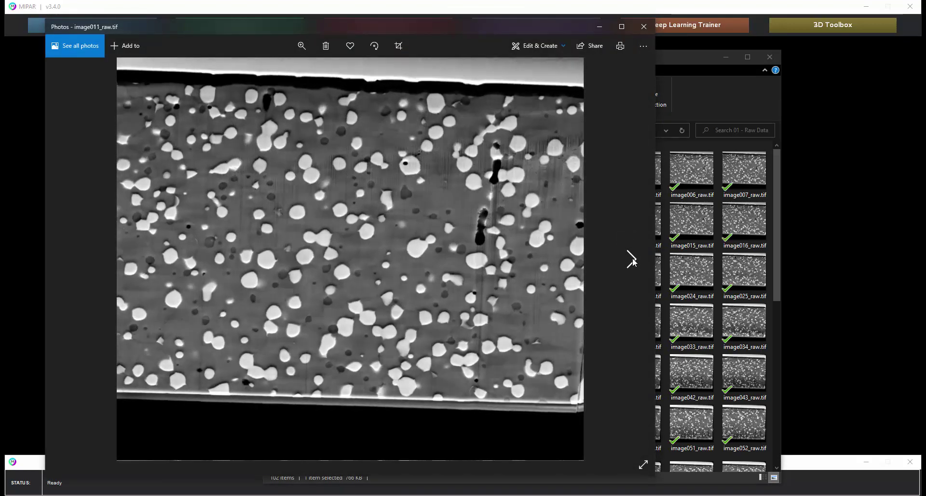
left_click(632, 258)
left_click(632, 258)
left_click(632, 258)
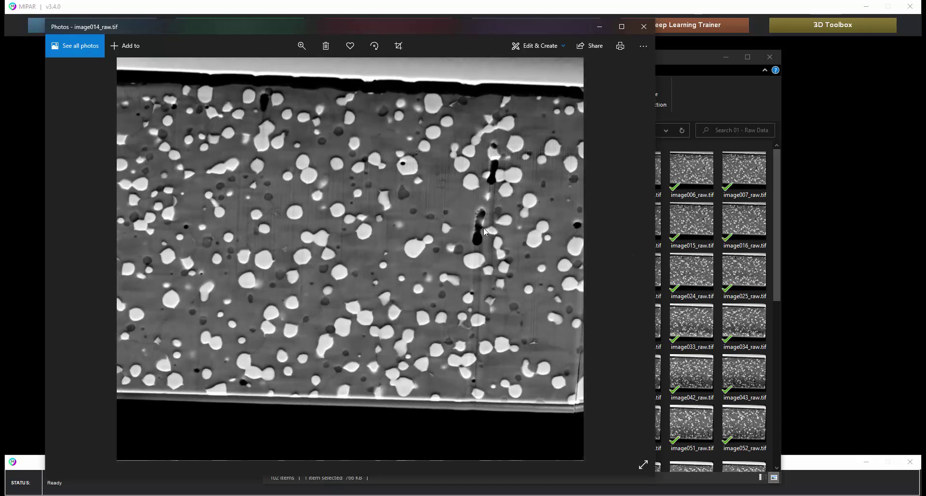
left_click(632, 256)
left_click(632, 257)
left_click(632, 257)
left_click(632, 257)
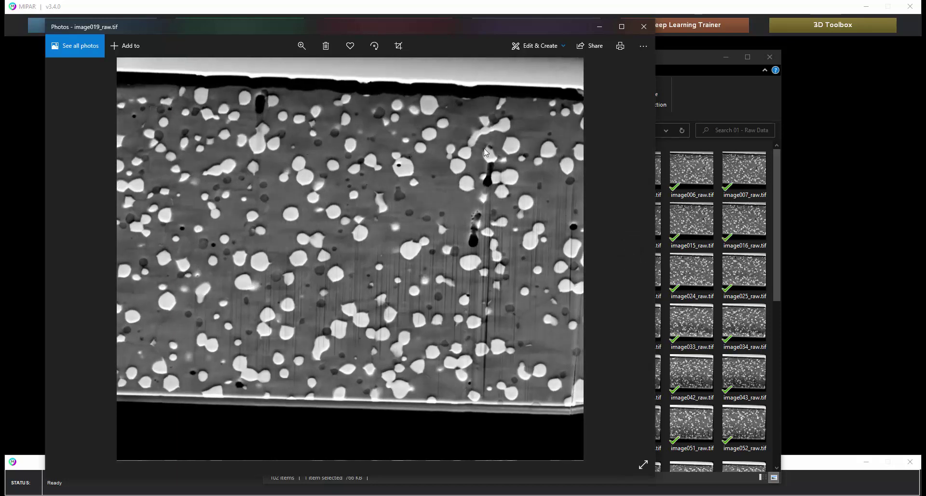
left_click(631, 258)
left_click(631, 258)
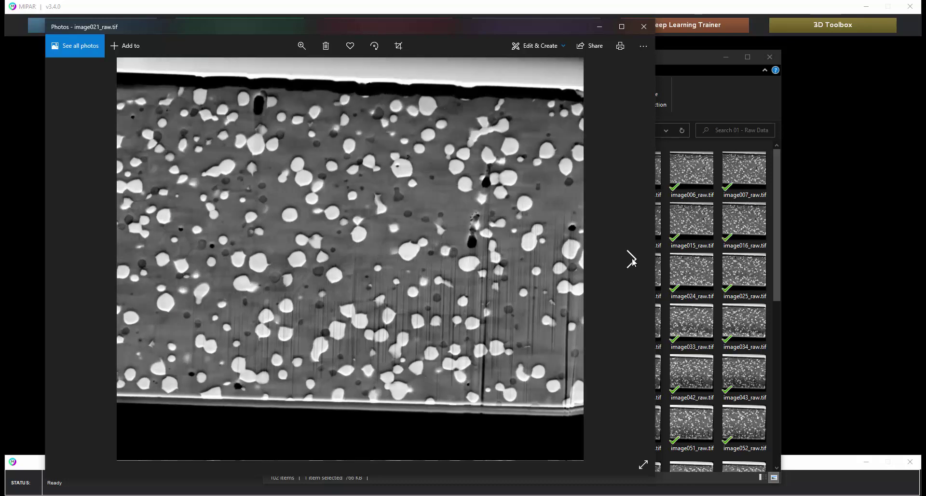
left_click(631, 257)
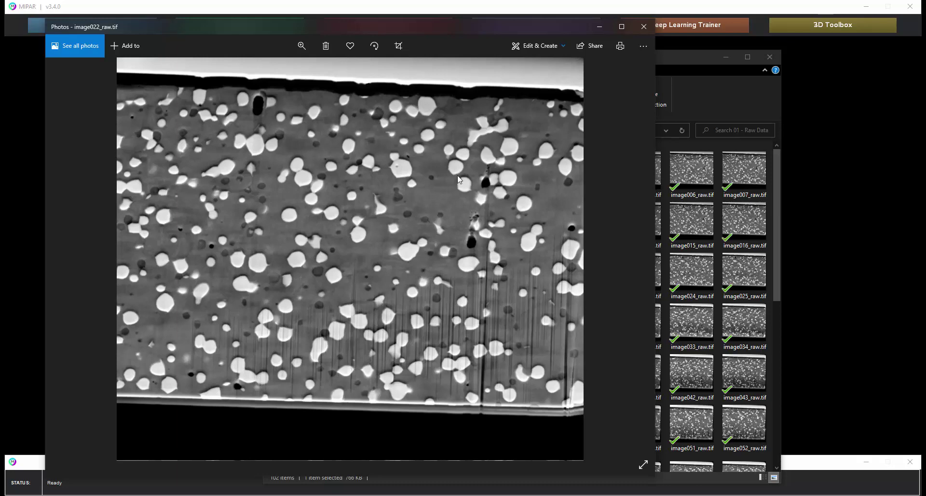
left_click(643, 27)
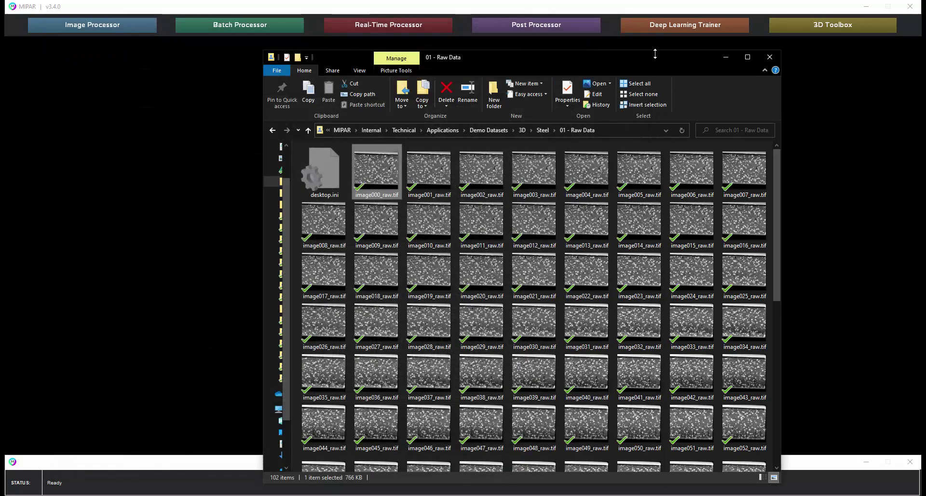
Start a Batch Processor run with no recipe and add the raw slice images.
left_click_drag(655, 59, 925, 195)
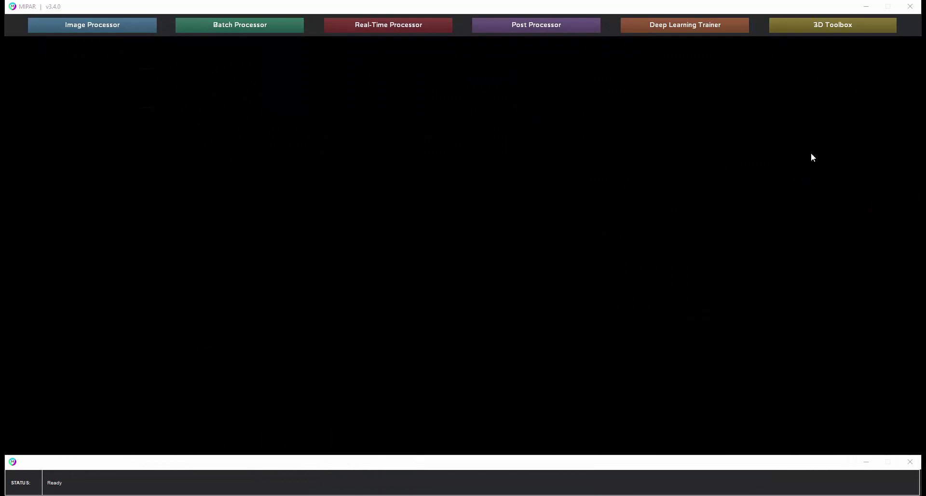
left_click(283, 26)
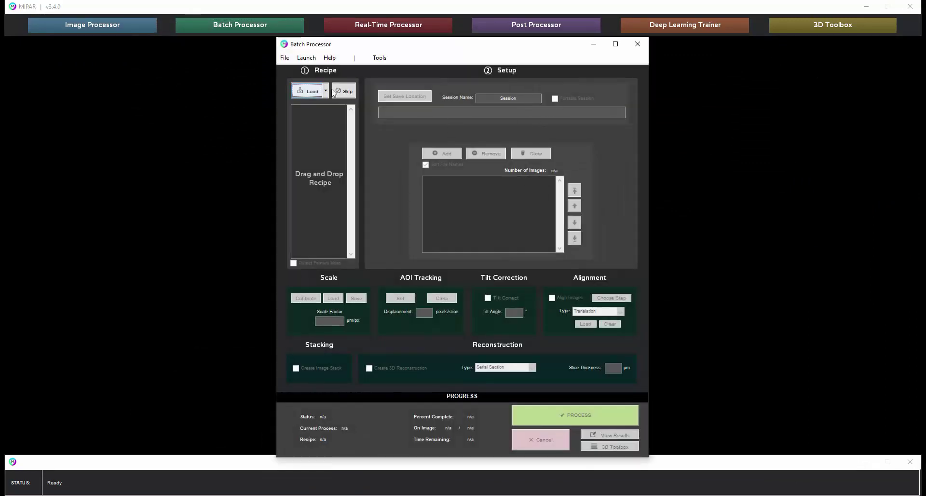
left_click(343, 90)
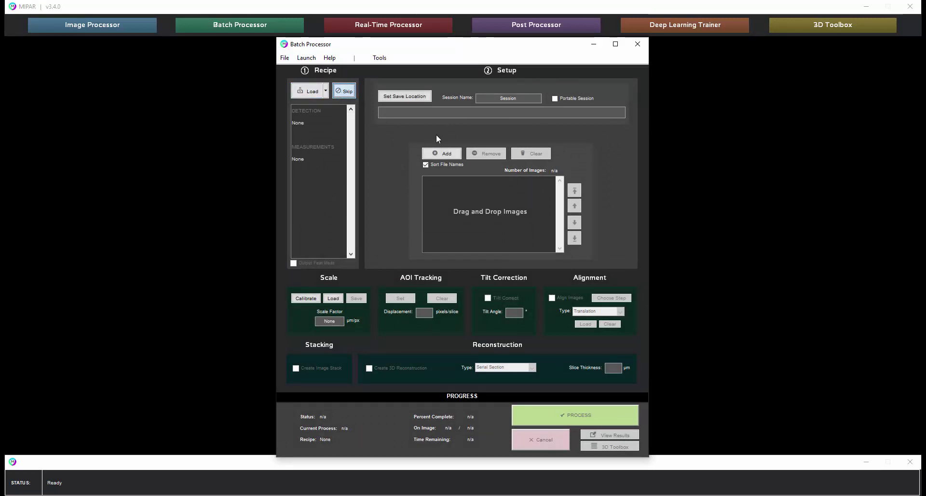
left_click(441, 154)
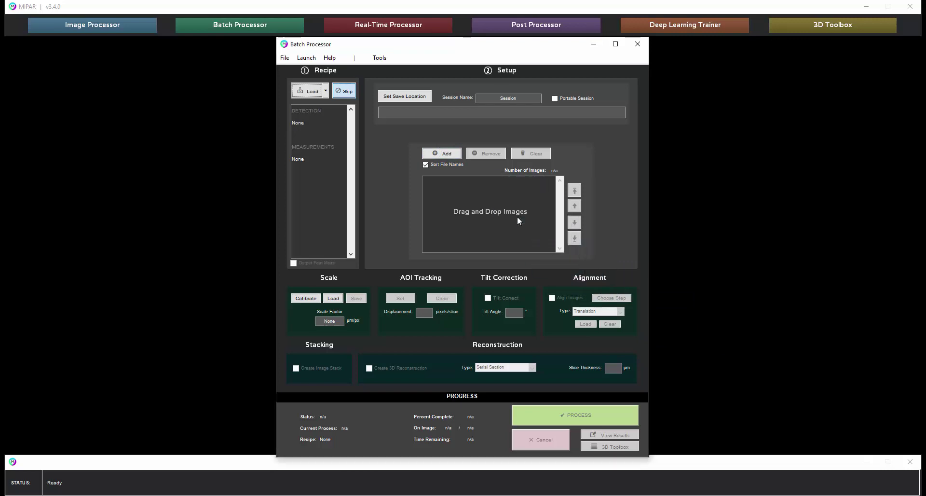
left_click_drag(527, 214, 517, 216)
Save batch results in the Steel folder under the session name '03 - Aligned'.
left_click(419, 96)
left_click(496, 75)
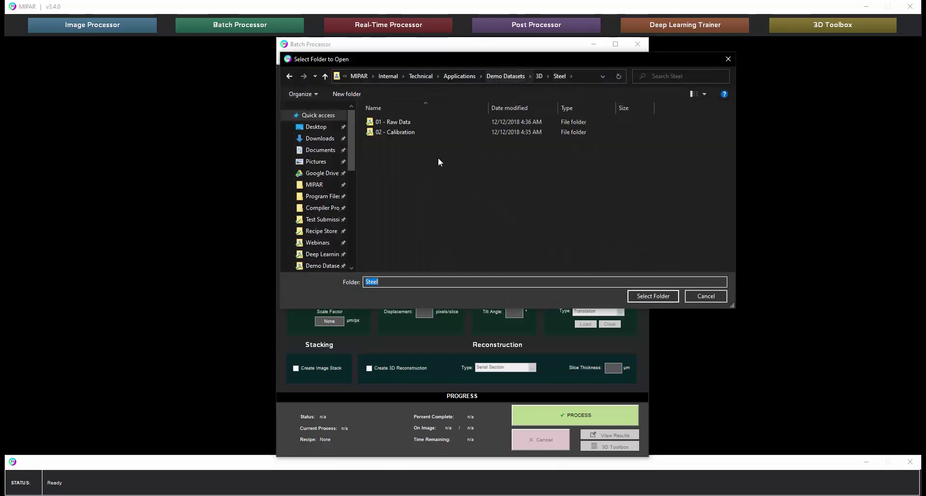
left_click(653, 295)
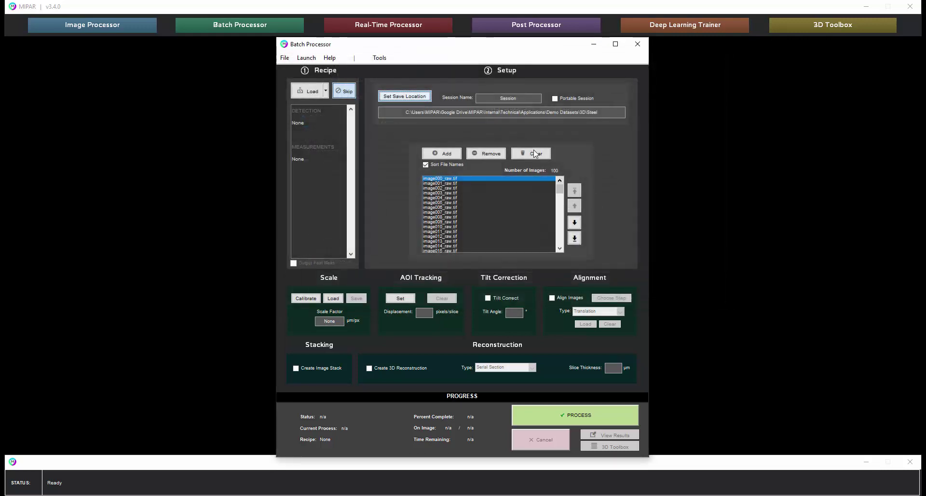
double_click(498, 96)
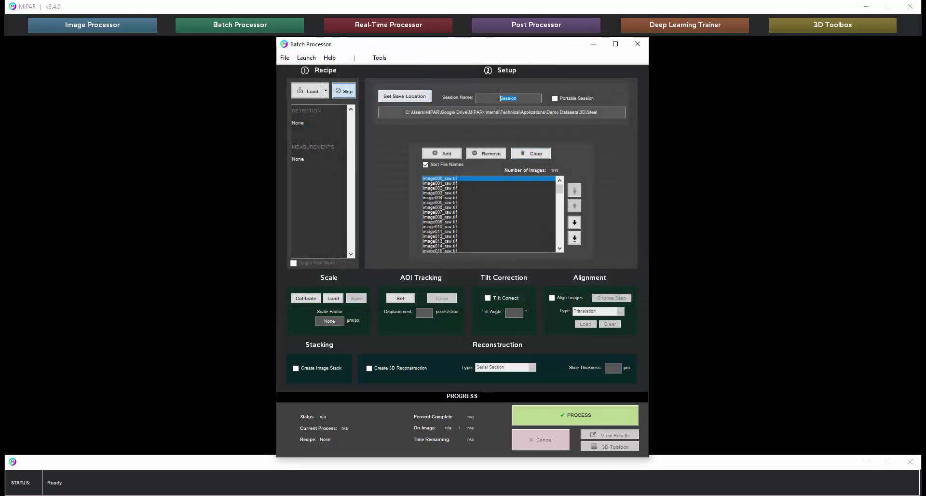
type("03 - Aligned")
key("BackSpace")
key("BackSpace")
key("BackSpace")
key("BackSpace")
key("BackSpace")
type("ligned")
Enable image alignment and process all 100 raw slices into the aligned stack.
left_click(565, 298)
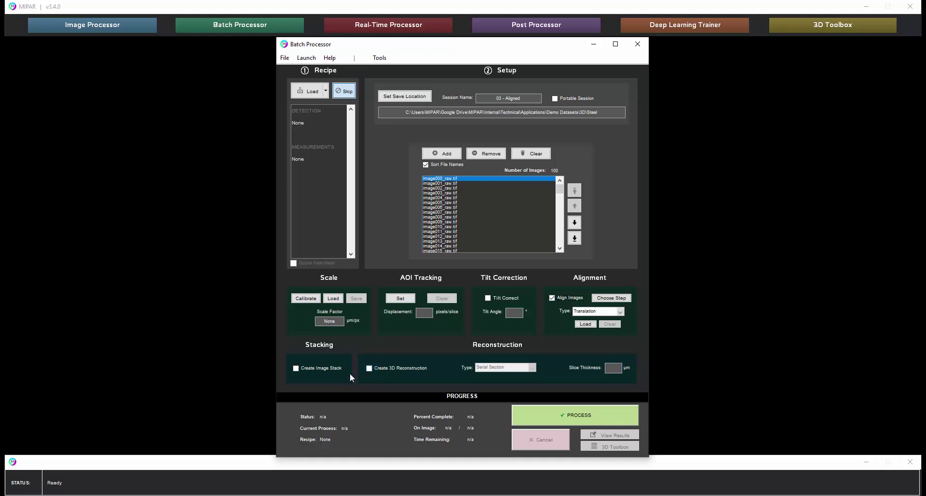
left_click(587, 416)
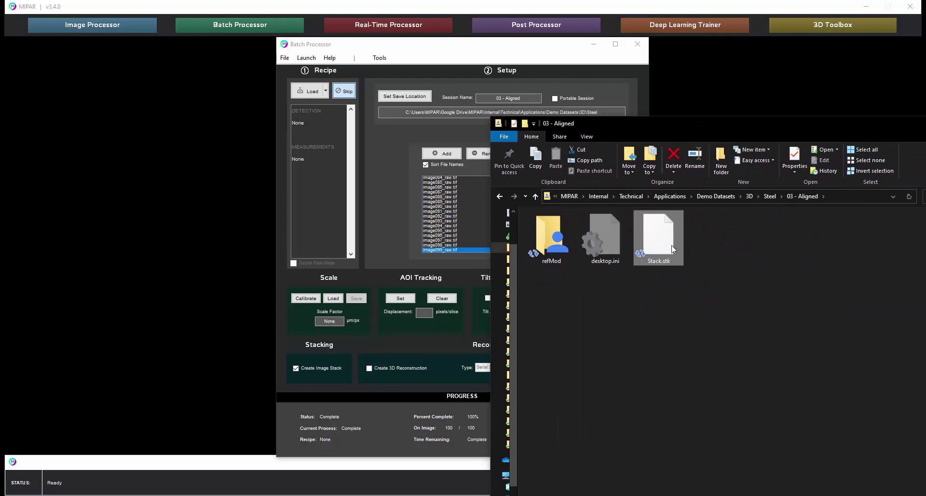
left_click_drag(695, 128, 925, 183)
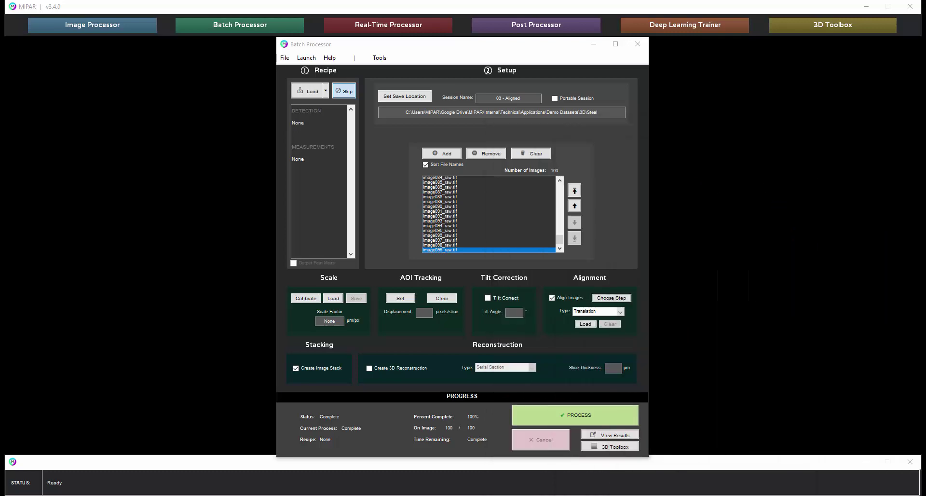
Launch the 3D Toolbox and load the aligned Stack.stk into the stack viewer.
left_click(843, 28)
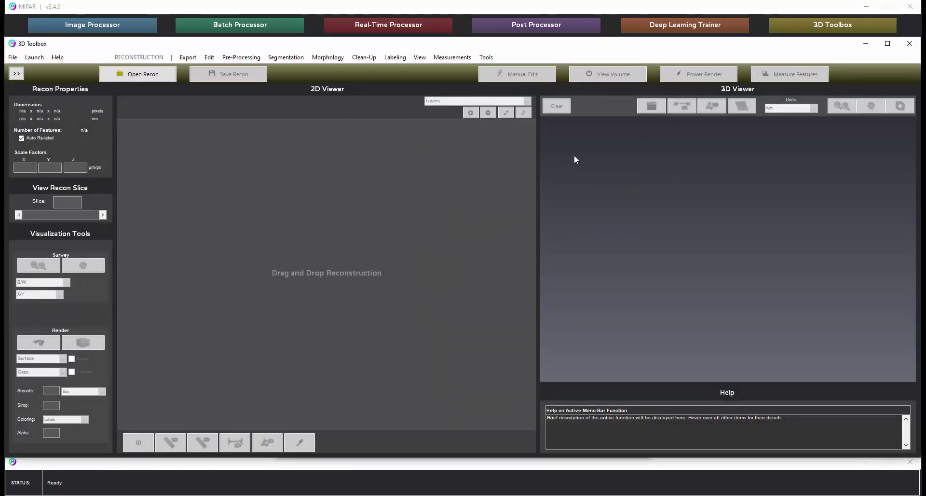
left_click(16, 74)
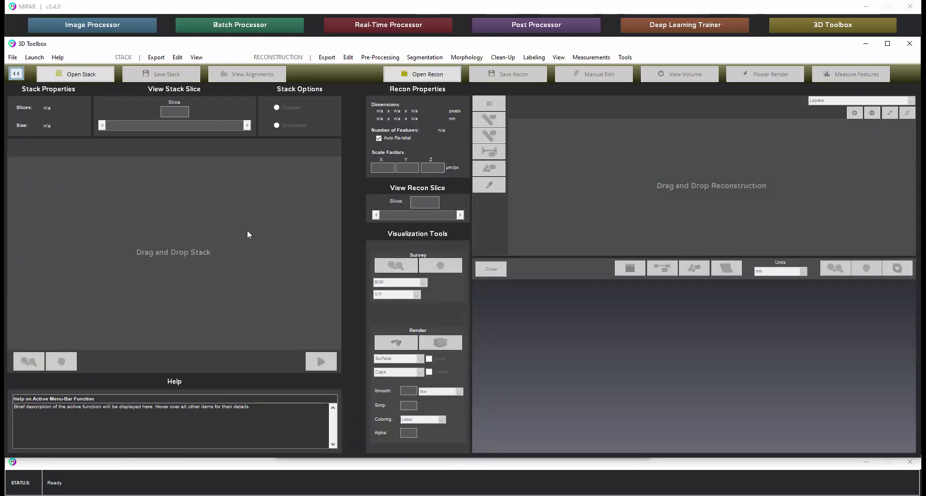
left_click_drag(923, 299, 253, 216)
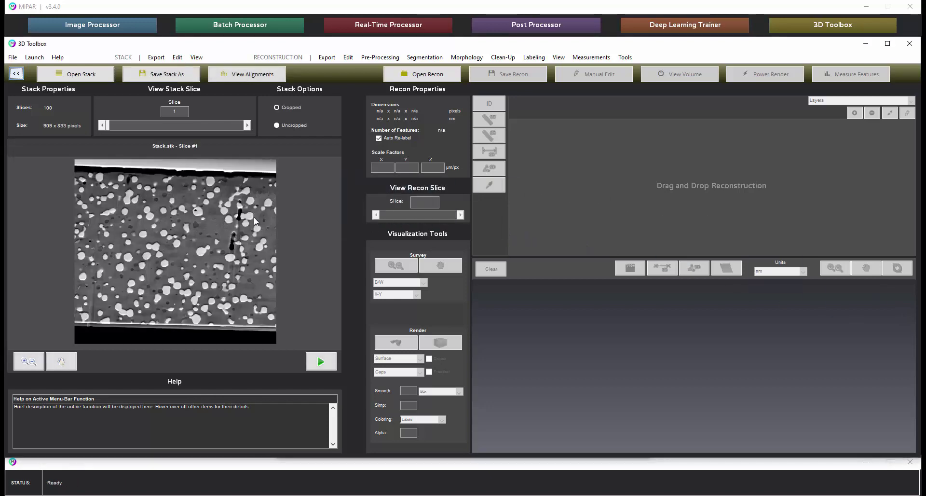
Browse the stack slices, comparing the uncropped 1024 x 884 view with the cropped 909 x 833.
left_click_drag(113, 125, 135, 129)
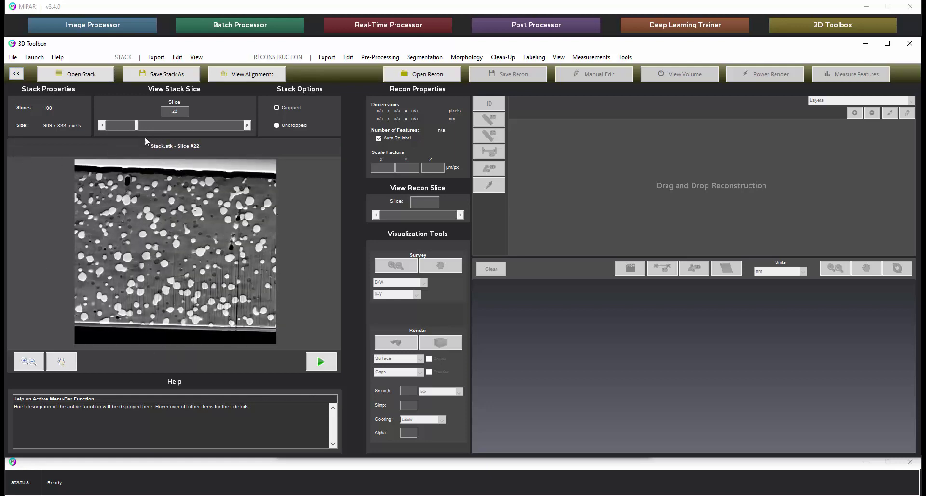
left_click_drag(135, 123, 130, 123)
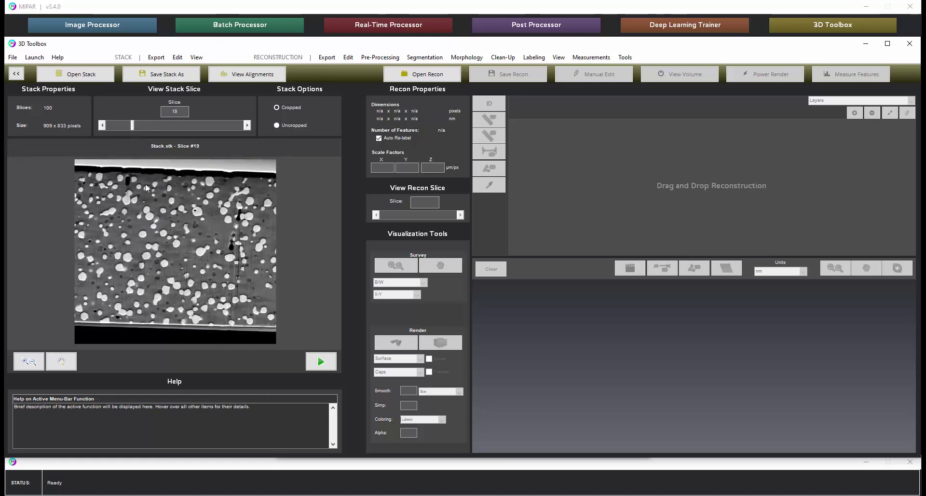
left_click(297, 126)
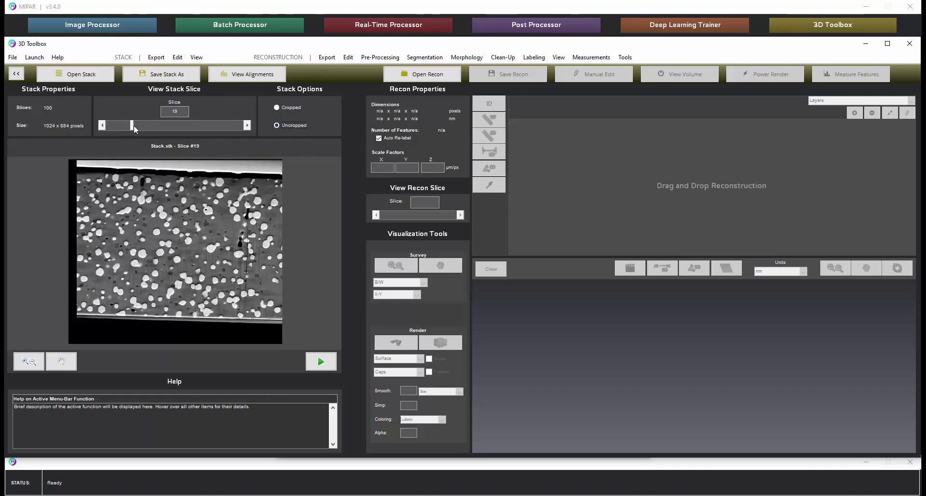
left_click_drag(134, 126, 105, 136)
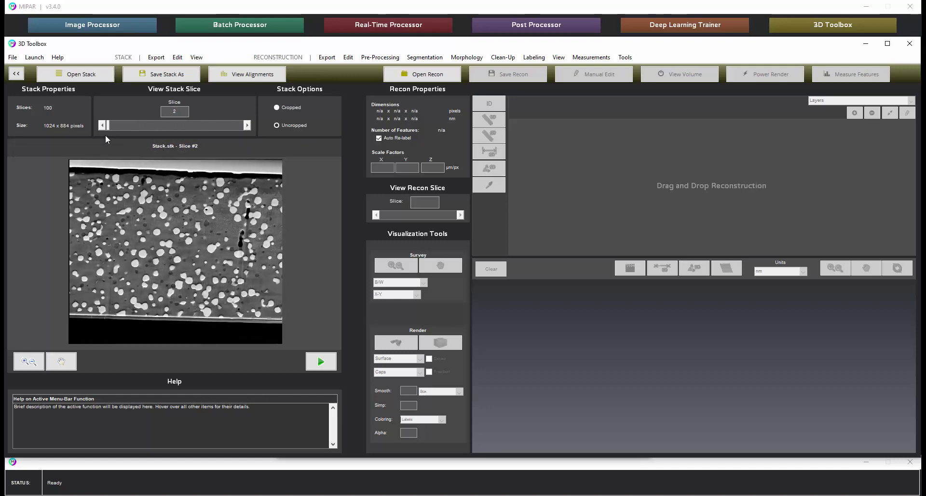
left_click(286, 107)
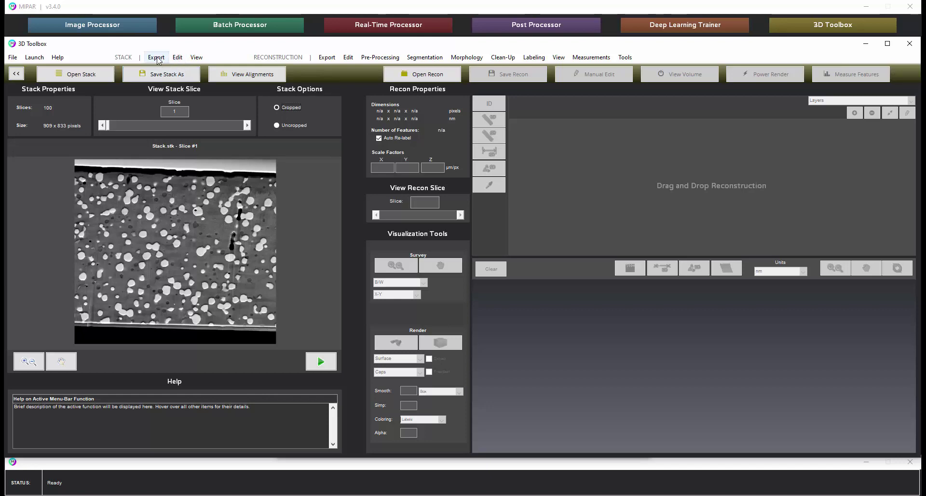
Crop the steel stack to a hand-drawn 888 x 627 pixel area.
left_click(178, 56)
mouse_move(220, 96)
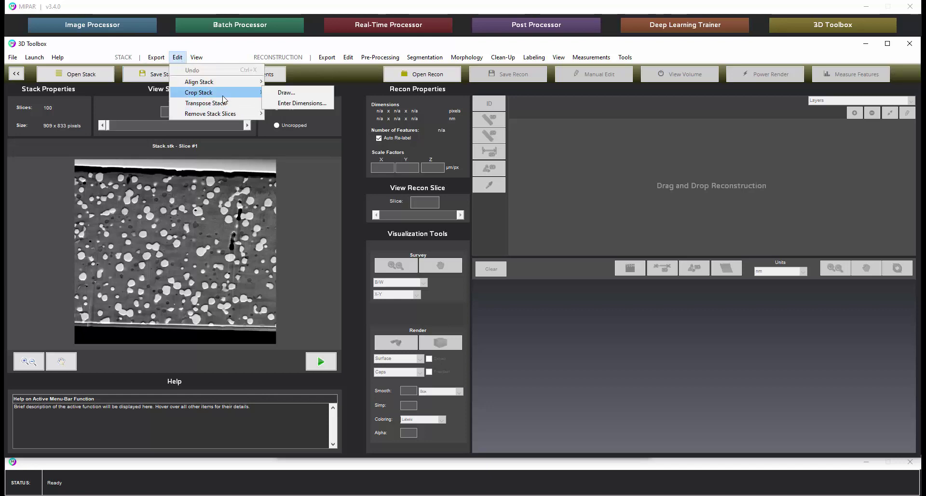
left_click(287, 92)
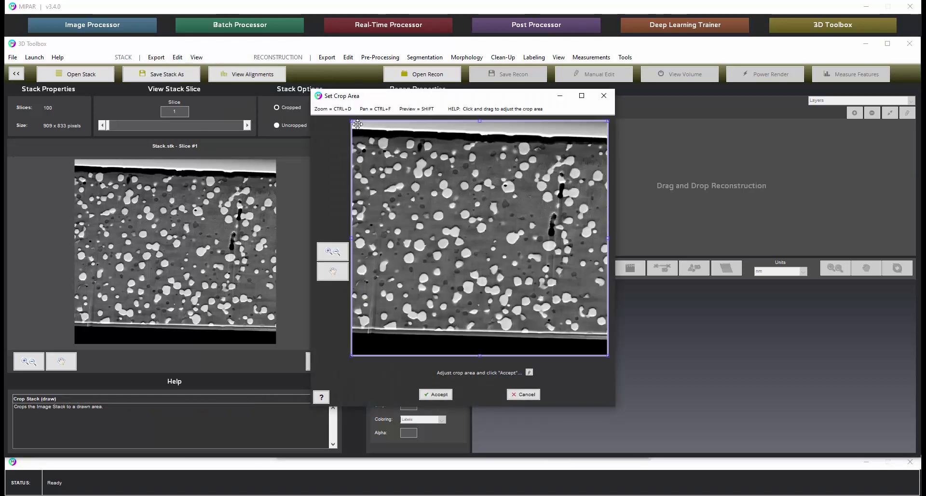
left_click_drag(352, 121, 353, 147)
left_click_drag(606, 354, 604, 323)
left_click(436, 394)
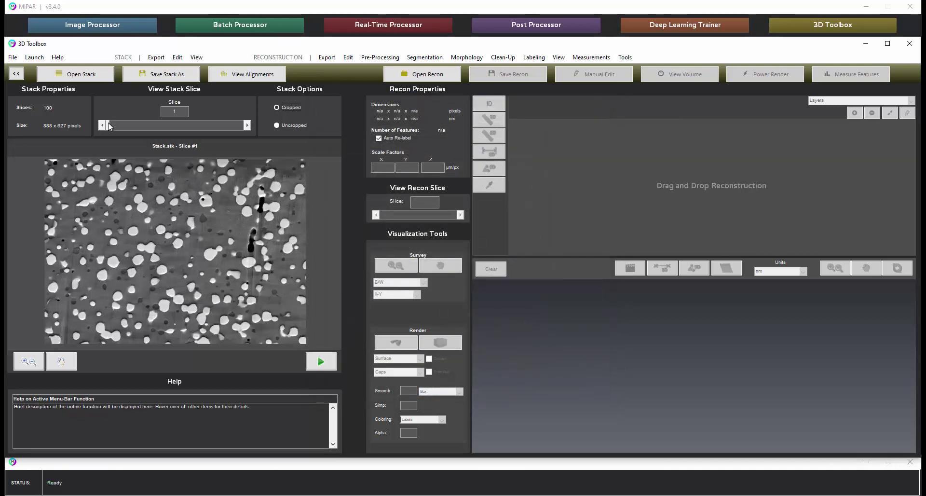
mouse_move(107, 125)
left_mouse_down()
mouse_move(245, 128)
mouse_move(104, 125)
left_mouse_up()
Export the cropped stack's slices as individual images to the selected folder.
left_click(155, 57)
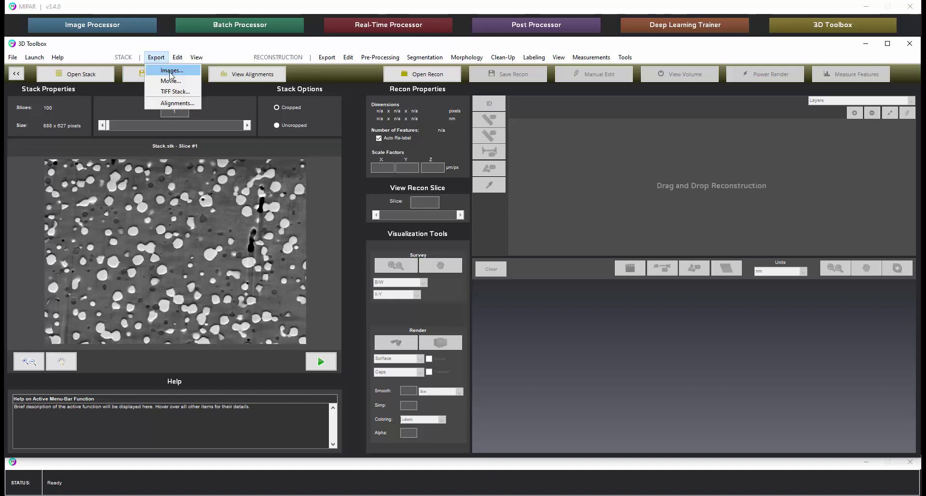
left_click(170, 71)
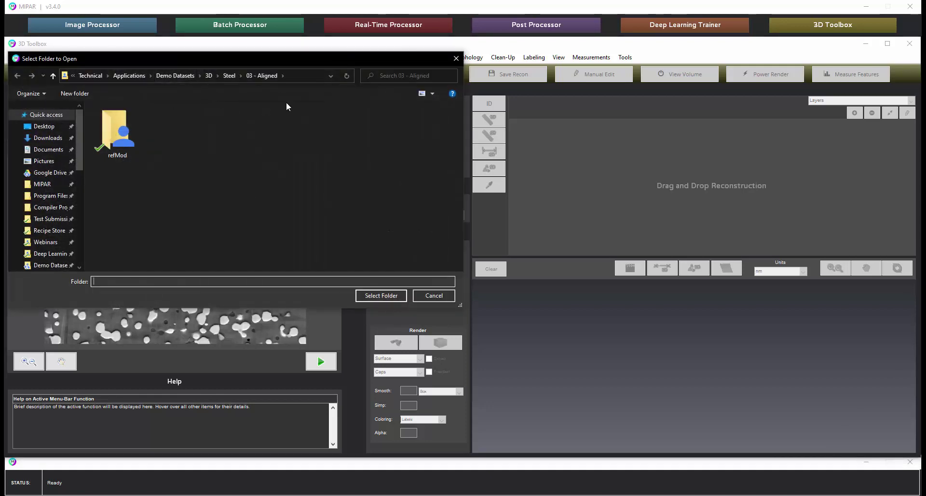
left_click(386, 296)
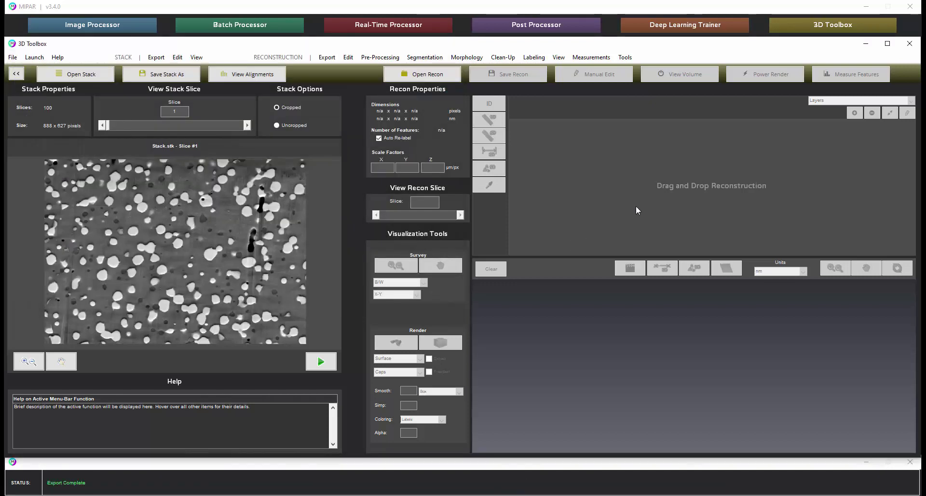
left_click(864, 44)
Load Stack 20.tif into the Image Processor and apply the saved Particles recipe.
left_click(147, 25)
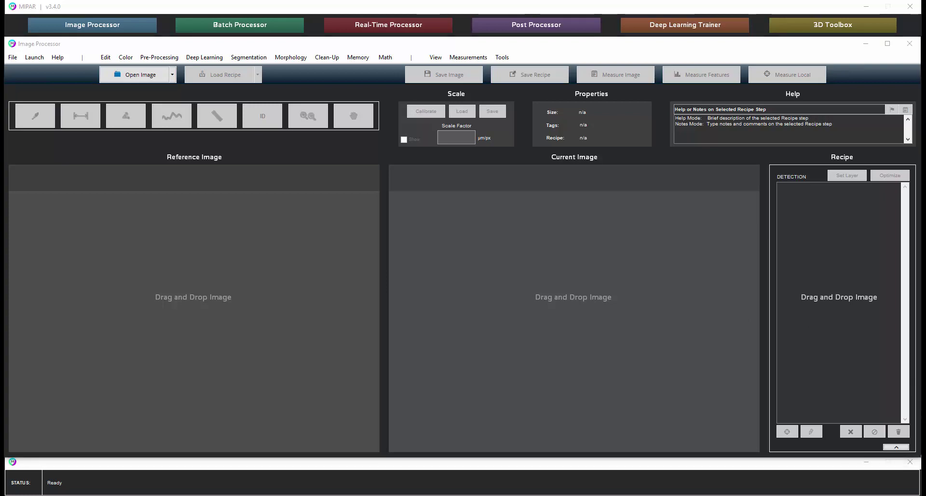
left_click_drag(921, 299, 667, 283)
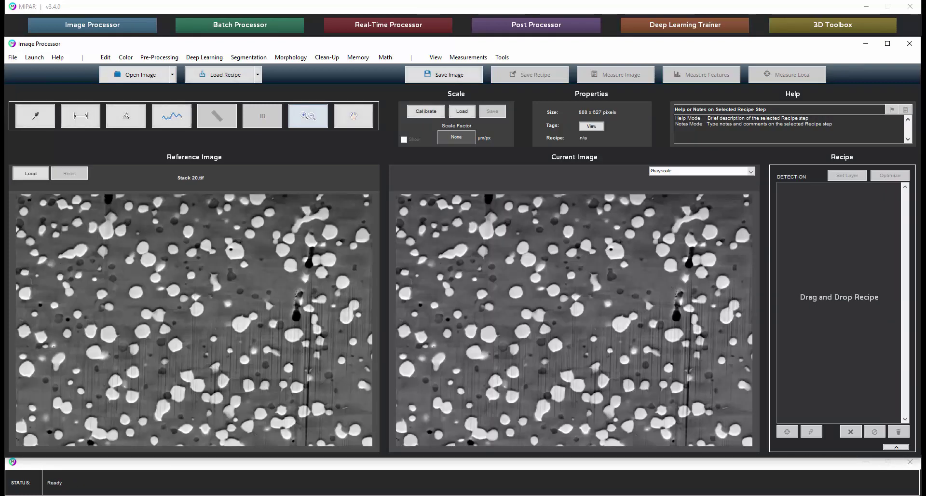
left_click(308, 116)
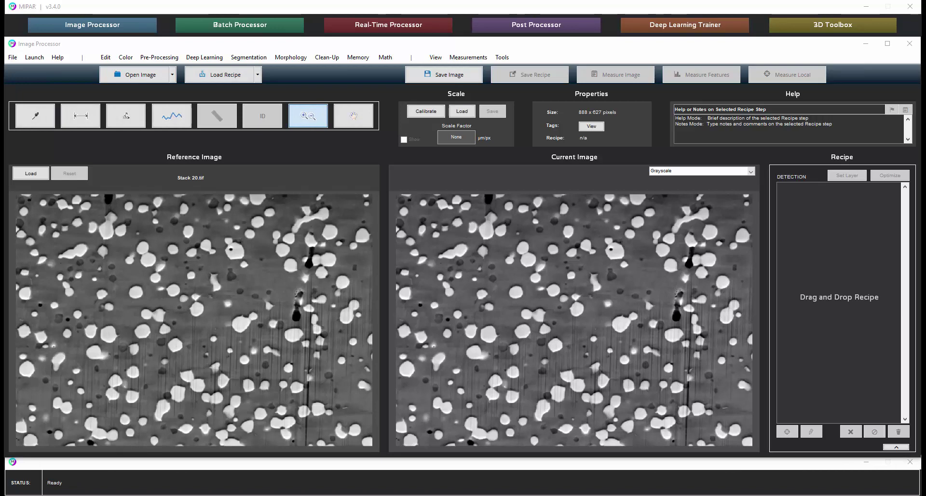
left_click_drag(925, 280, 591, 268)
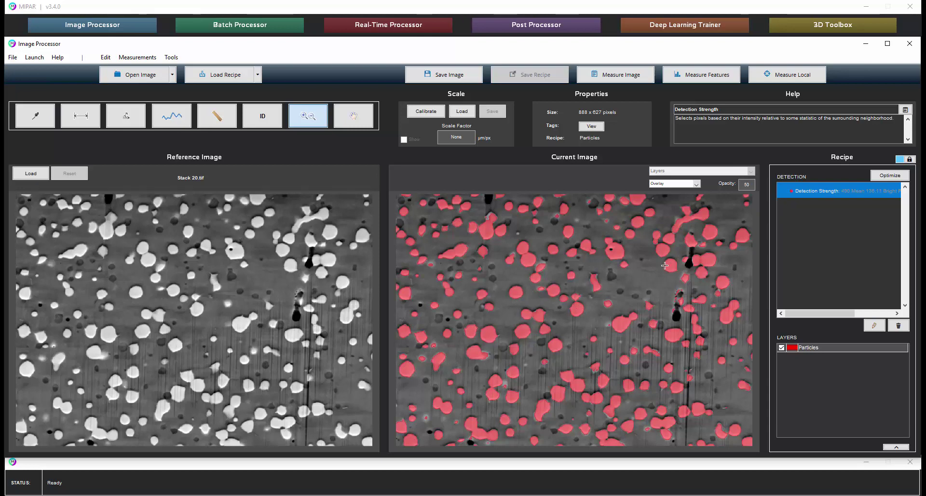
Unlock the recipe, add Set Memory Image #1 after Non-Local Means, review the steps, relock.
left_click(909, 159)
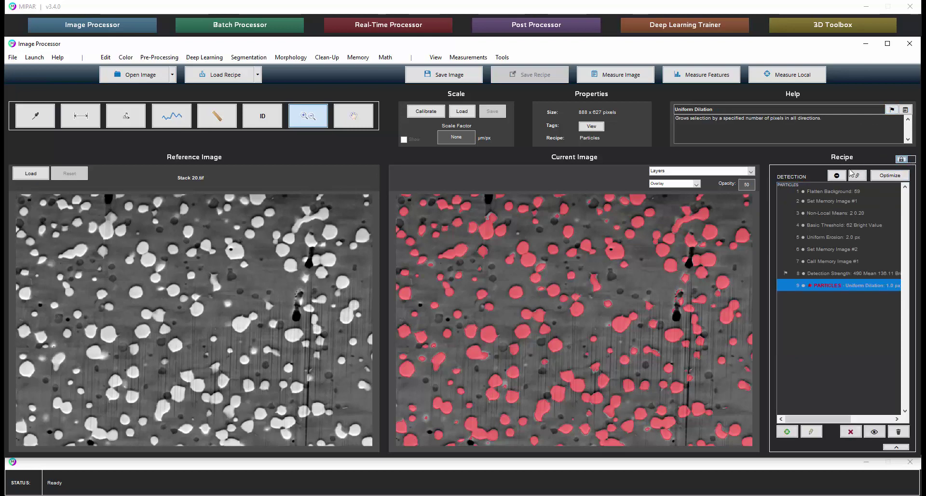
left_click(838, 192)
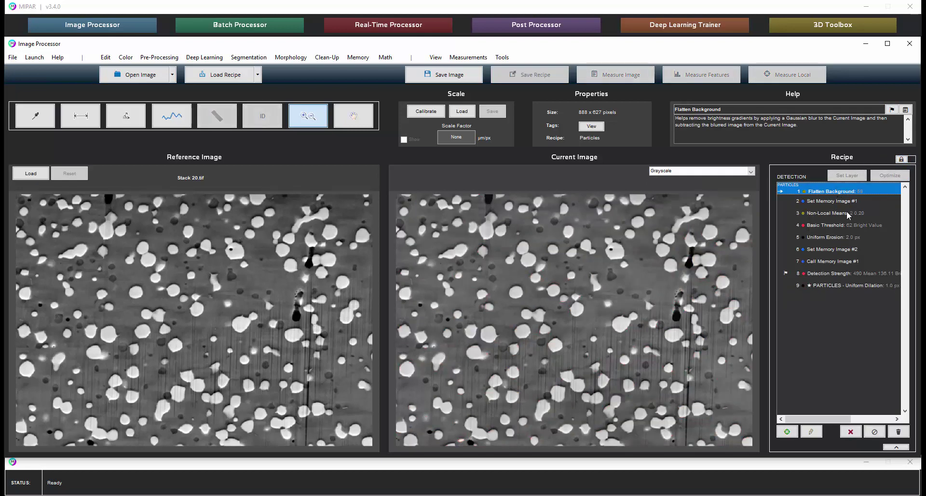
left_click(846, 213)
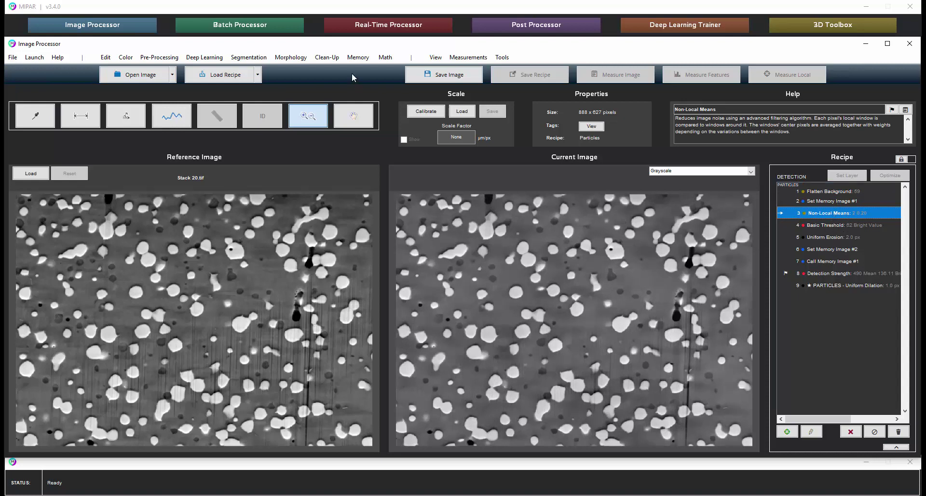
left_click(357, 56)
left_click(381, 94)
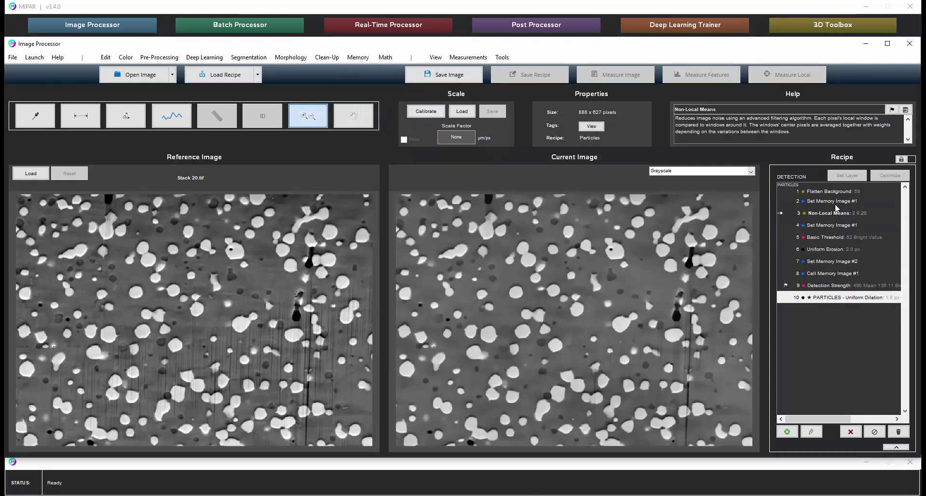
left_click(831, 238)
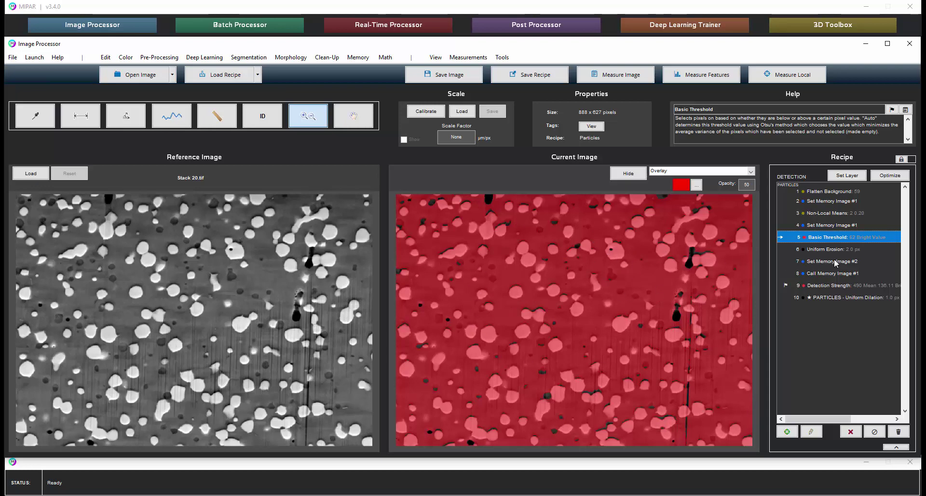
left_click(837, 286)
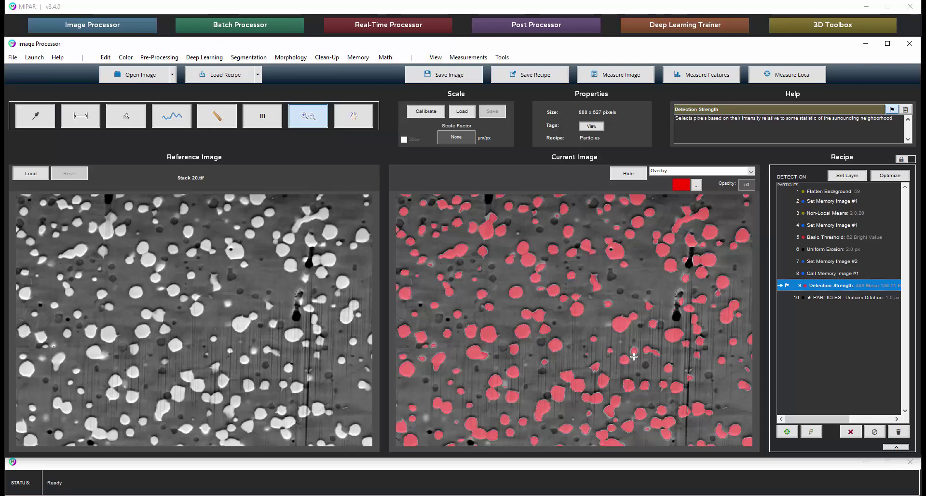
left_click(842, 296)
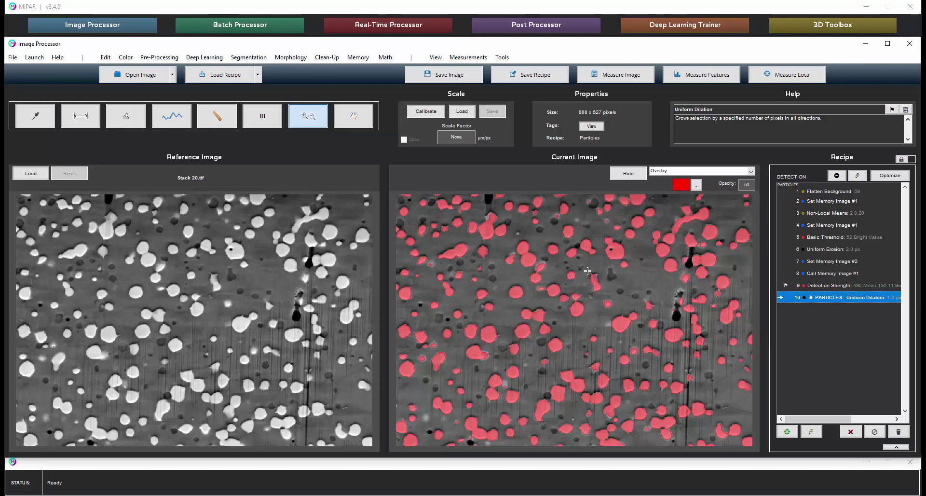
left_click(902, 159)
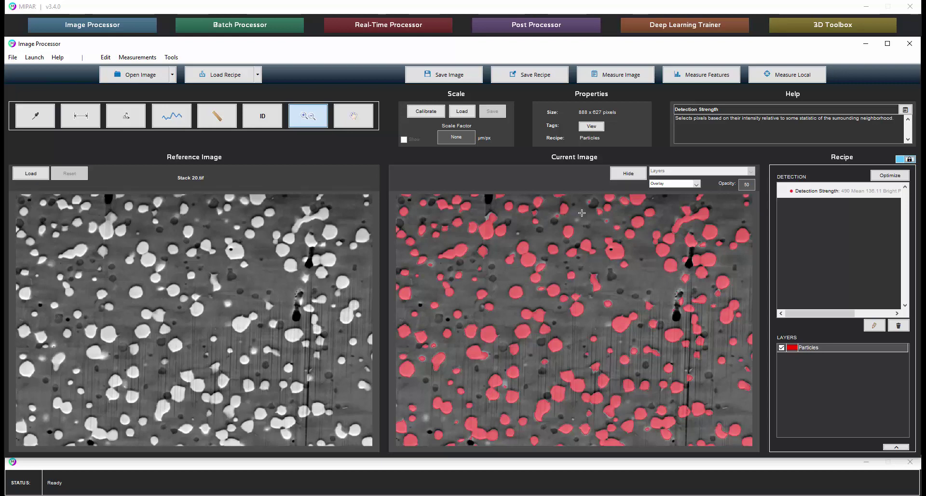
Start scale calibration using calibration_001.tif as the calibration image.
left_click(432, 115)
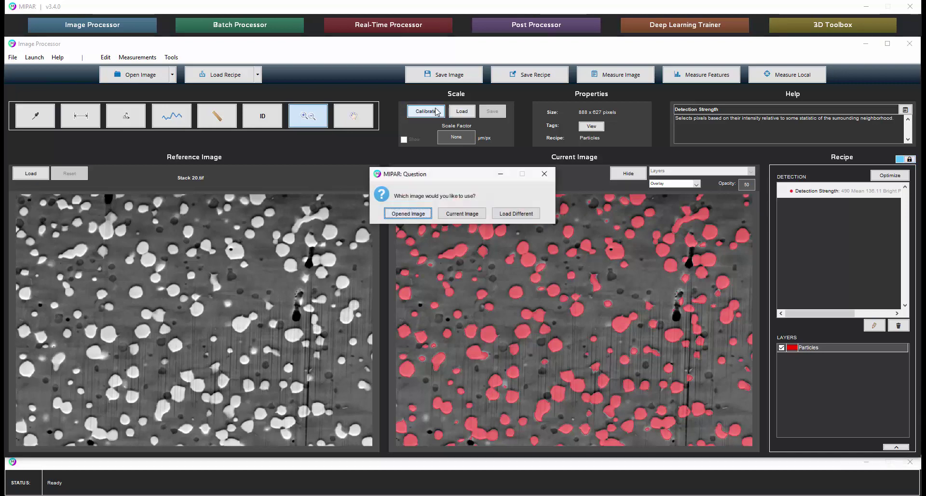
left_click(525, 213)
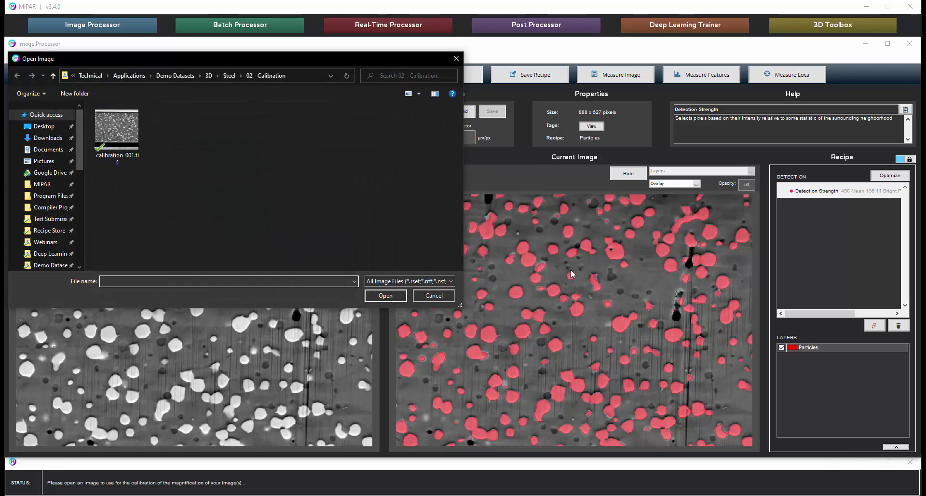
left_click(116, 130)
left_click(386, 295)
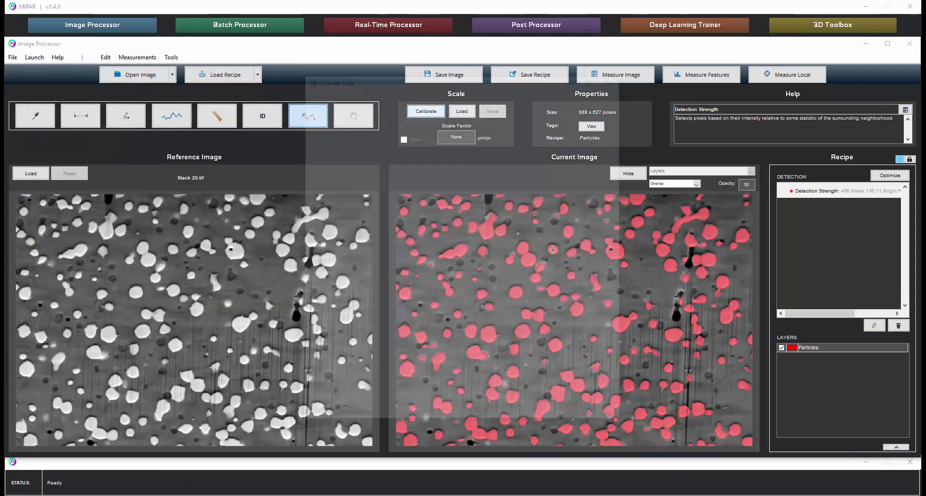
Auto-detect the 342 px scale bar, enter 20 µm, and accept 0.05848 µm/px.
left_click_drag(453, 279, 550, 321)
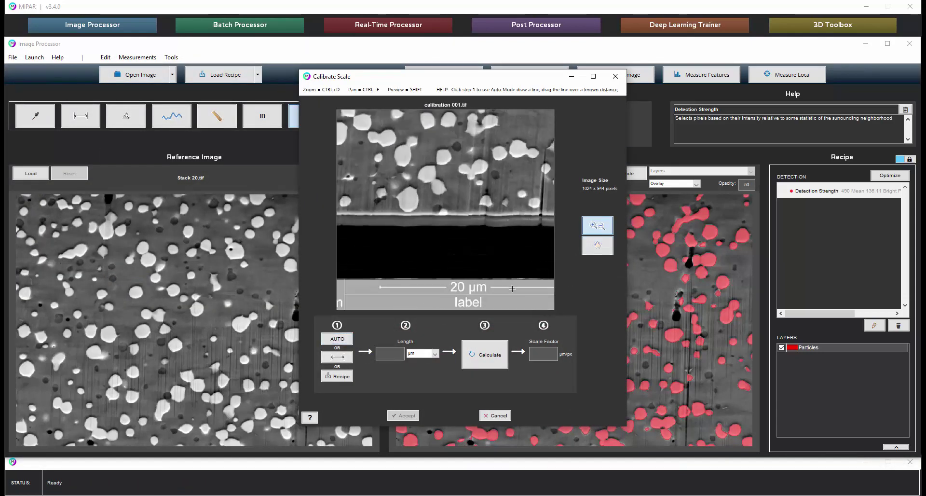
left_click(337, 339)
left_click_drag(341, 213, 351, 289)
left_click_drag(554, 312, 546, 292)
left_click(476, 327)
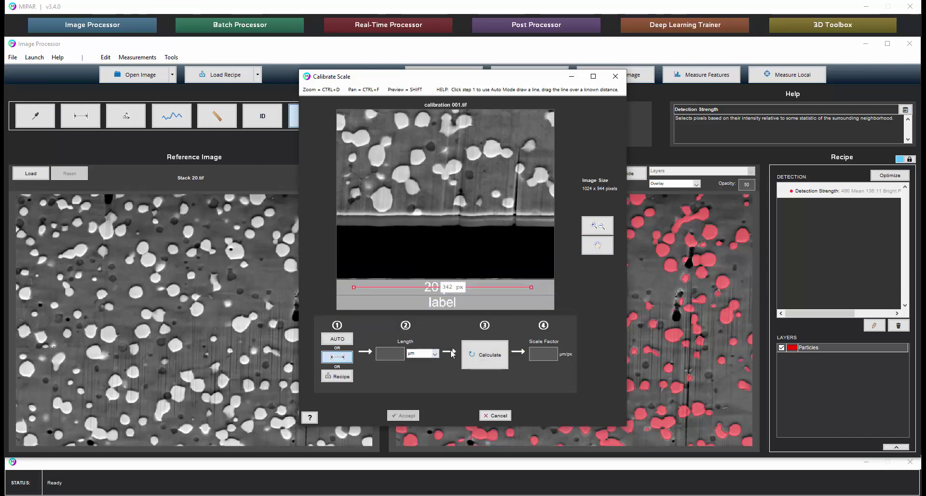
type("20")
left_click(484, 354)
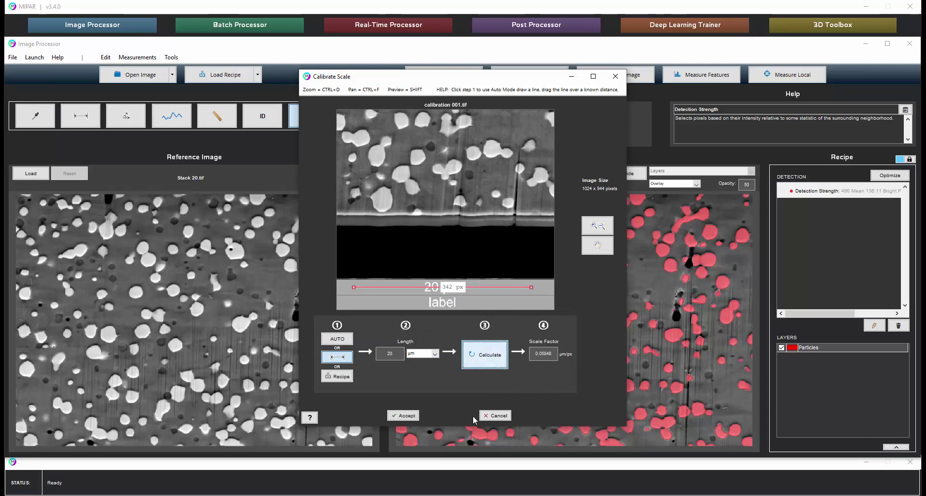
left_click(405, 415)
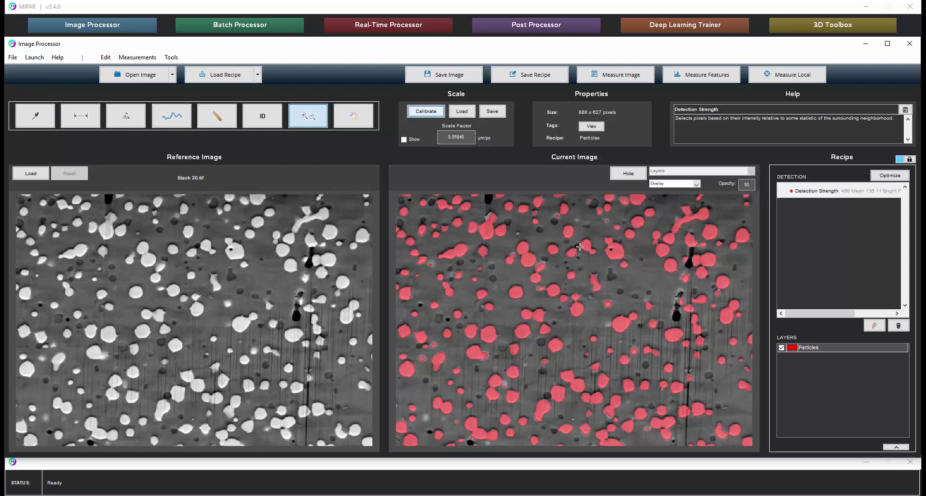
Try a 52° tilt correction in the Batch Processor, clear it, and return to the Image Processor.
left_click(241, 27)
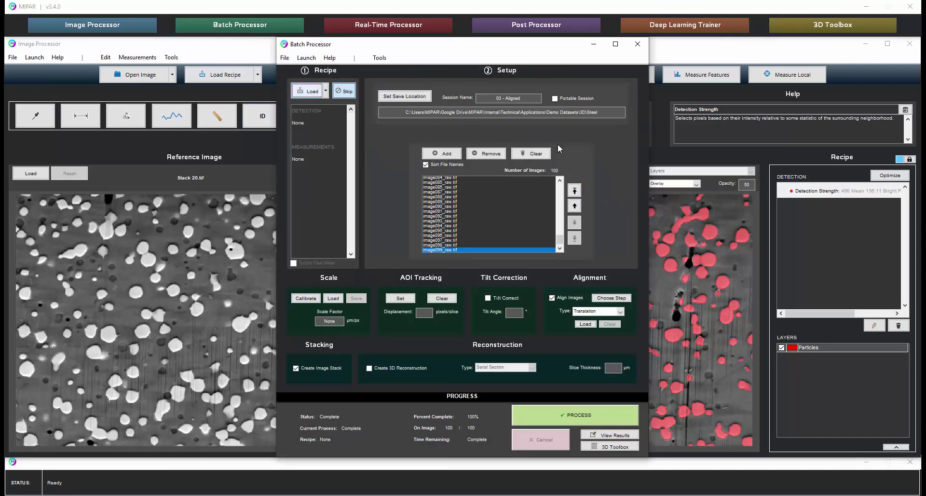
left_click(488, 298)
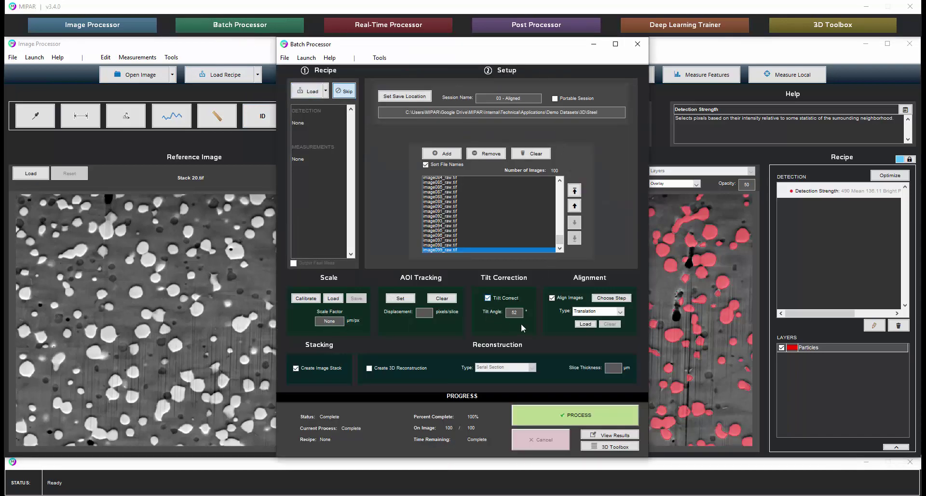
left_click(508, 312)
type("52")
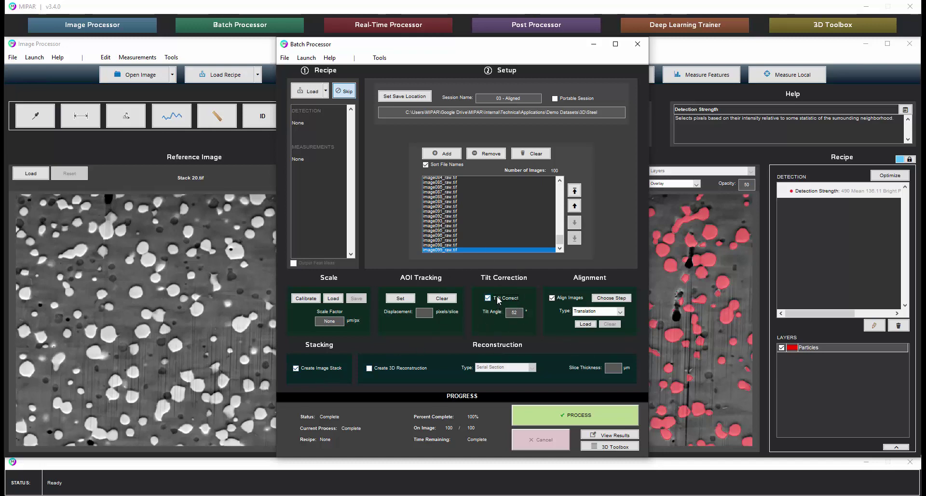
key("Escape")
left_click(681, 137)
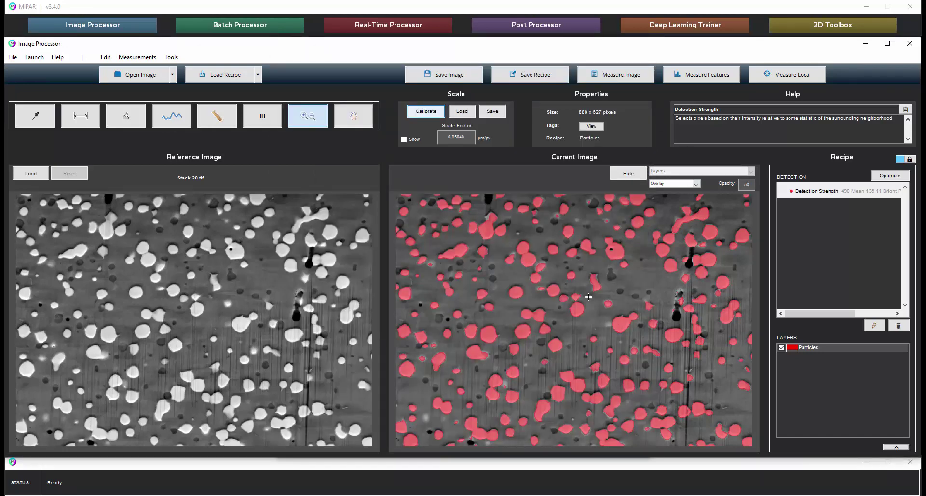
Save the Particles recipe, overwriting the previously saved version.
left_click(527, 76)
left_click(526, 86)
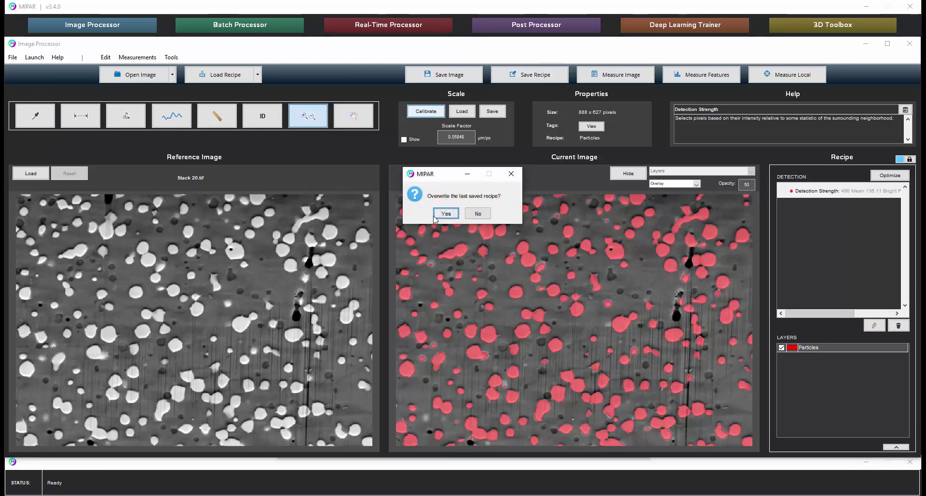
left_click(438, 215)
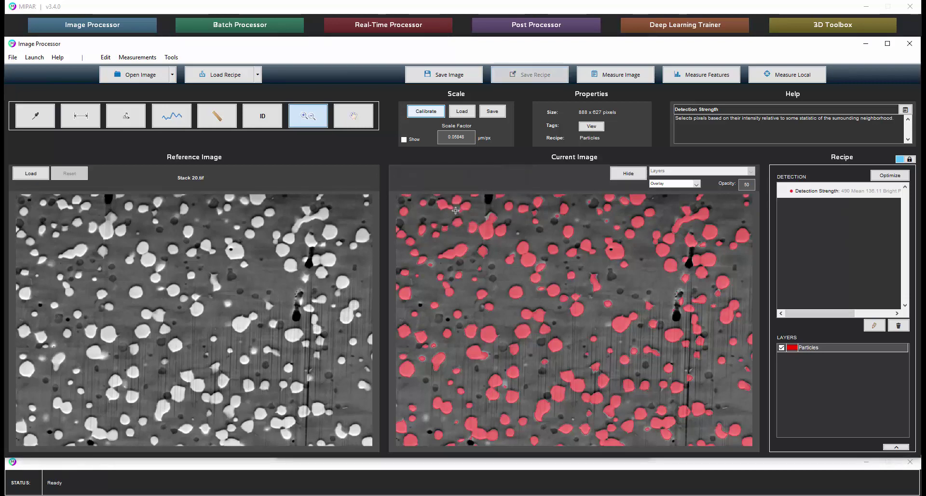
Load the Particles recipe into a new batch and replace its list with the 100 aligned Stack images.
left_click(264, 26)
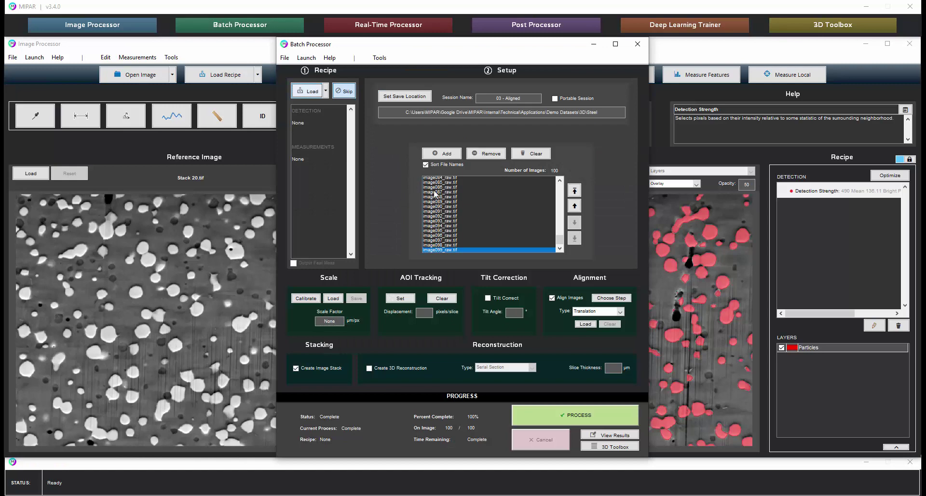
left_click(325, 91)
left_click(309, 122)
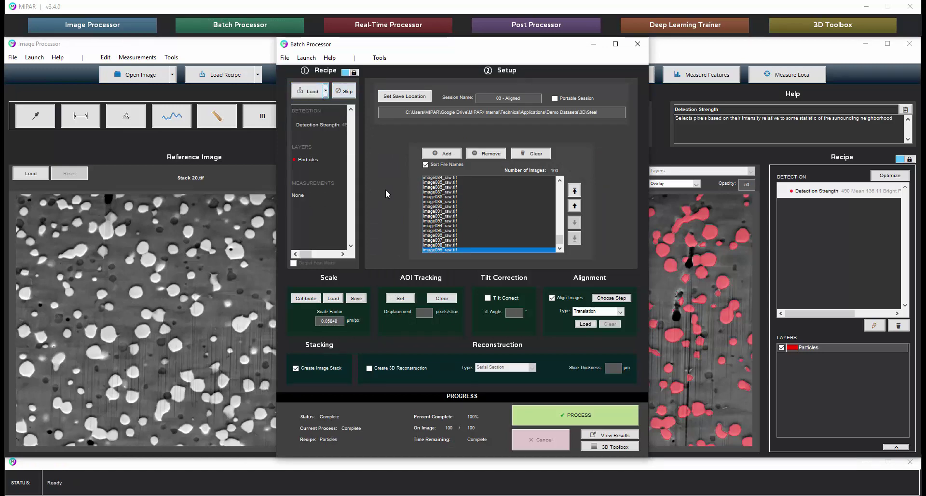
left_click(530, 154)
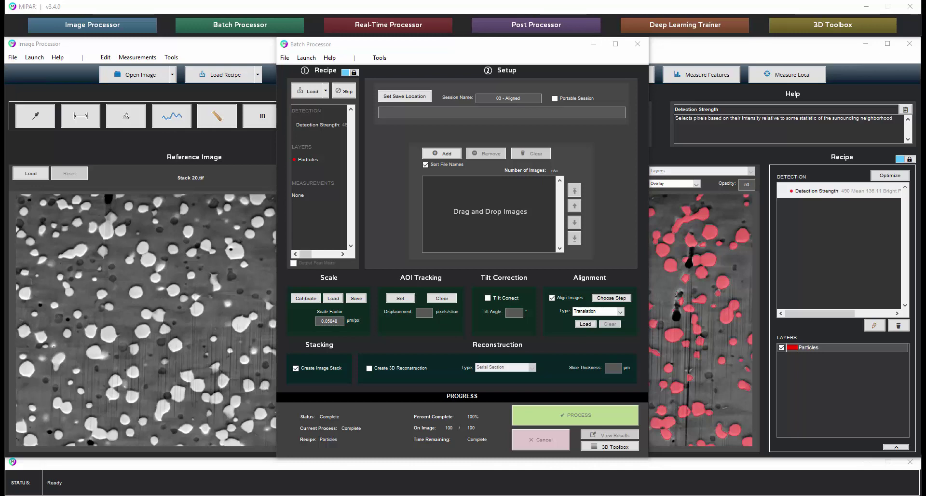
left_click_drag(802, 326, 497, 204)
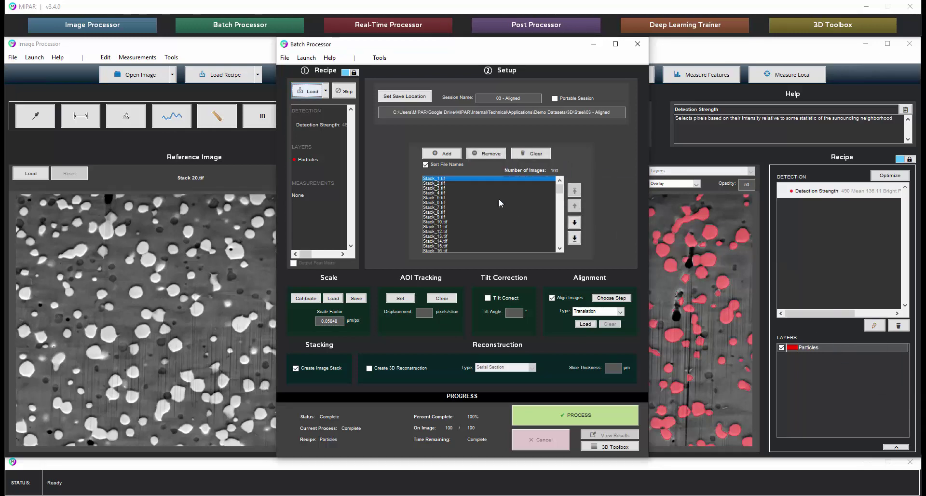
Save to Steel as '04 - Recon', swap stacking and alignment for 3D reconstruction at 0.05 µm, process.
left_click(404, 96)
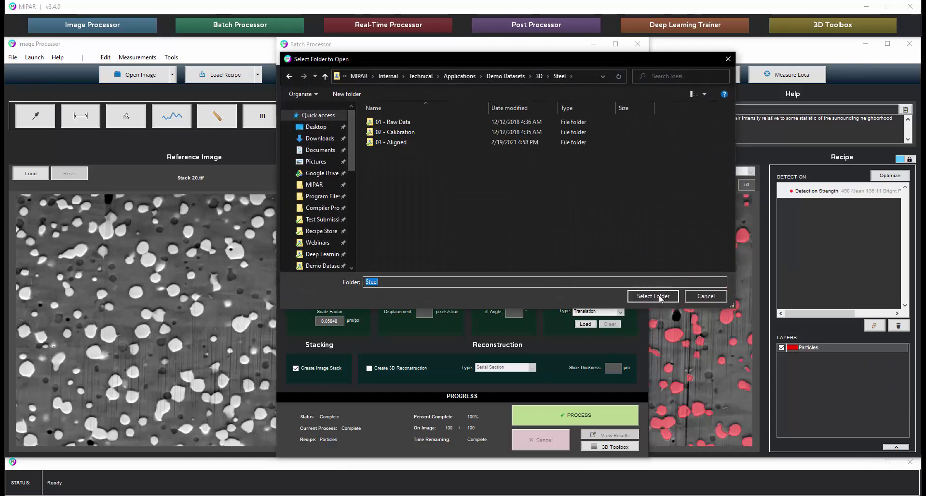
left_click(653, 295)
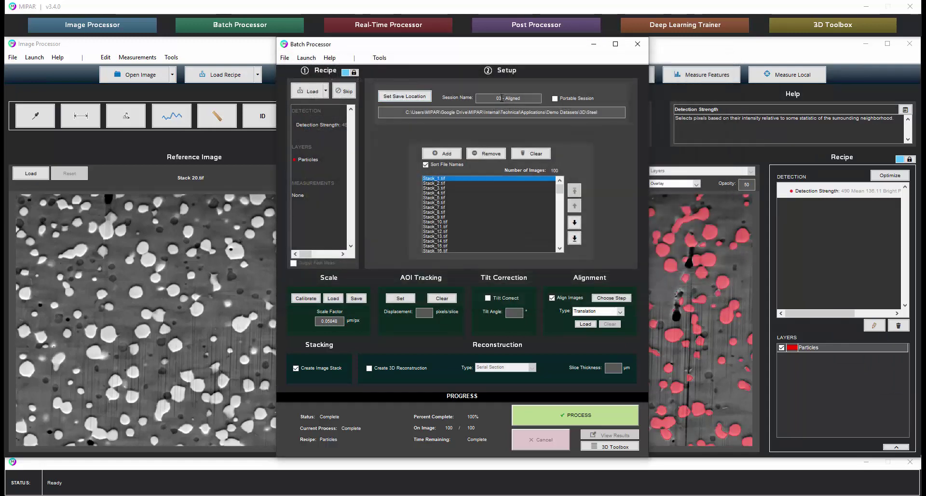
type("Recon")
left_click(296, 368)
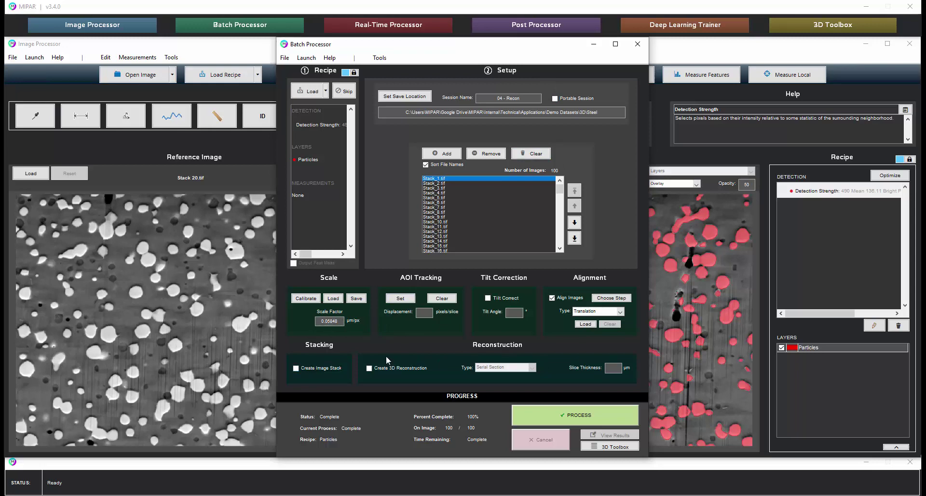
left_click(551, 298)
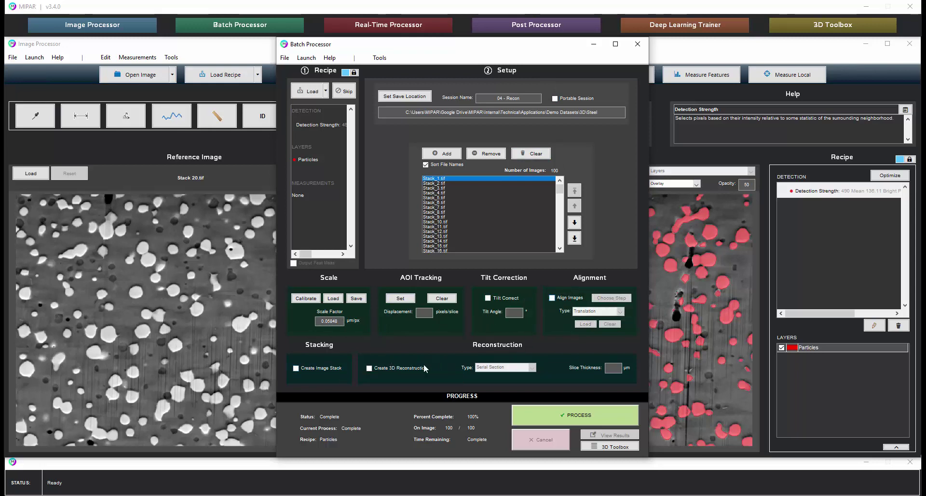
left_click(369, 368)
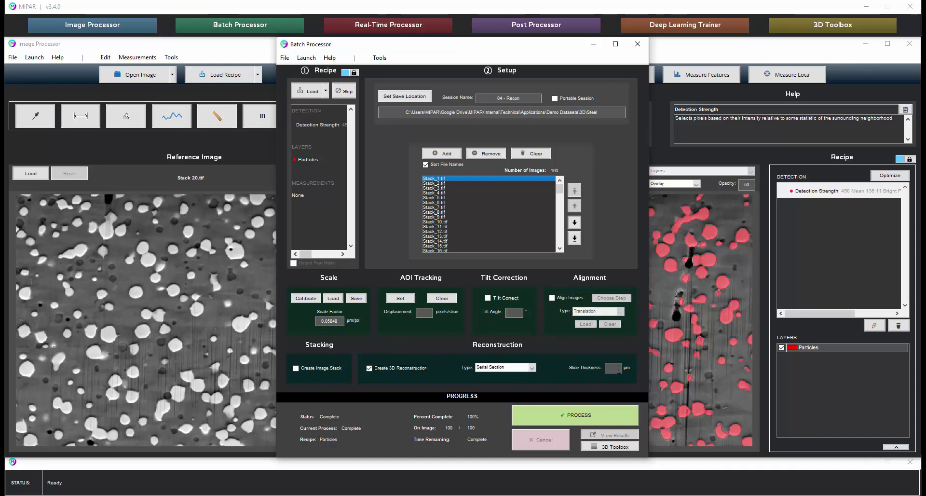
type("0.05")
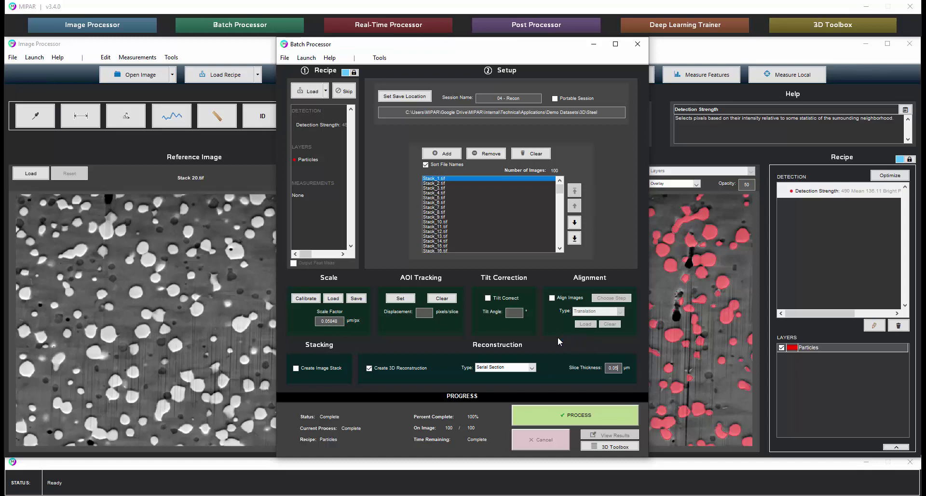
left_click(566, 416)
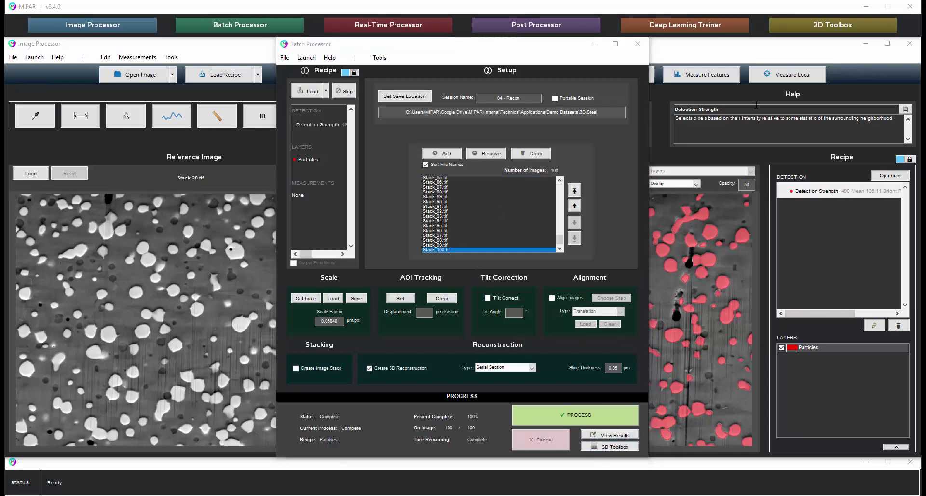
In the 3D Toolbox, hide the Stack panel and load Recon3D.rec into the 2D Viewer.
left_click(796, 22)
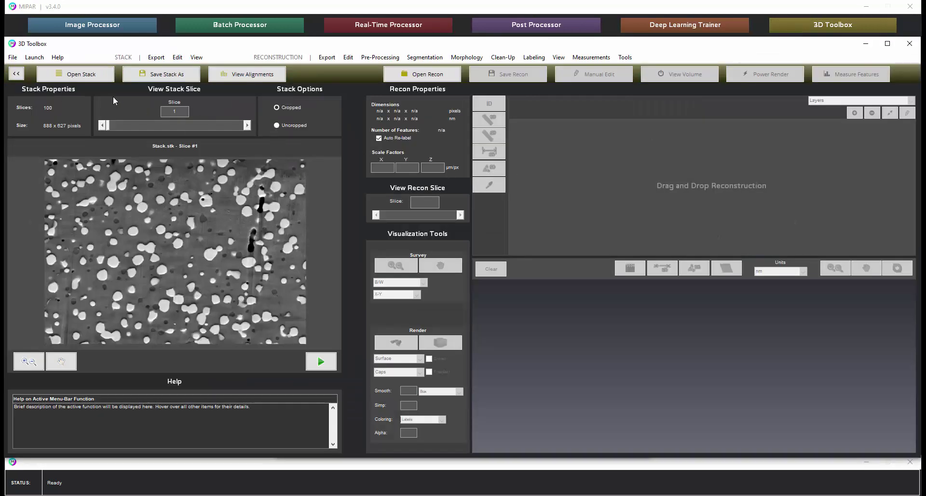
left_click(16, 74)
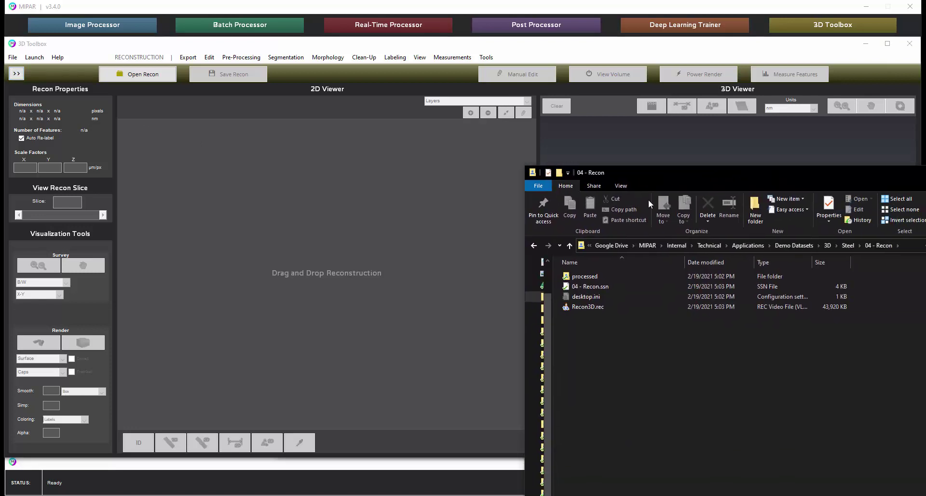
left_click(589, 308)
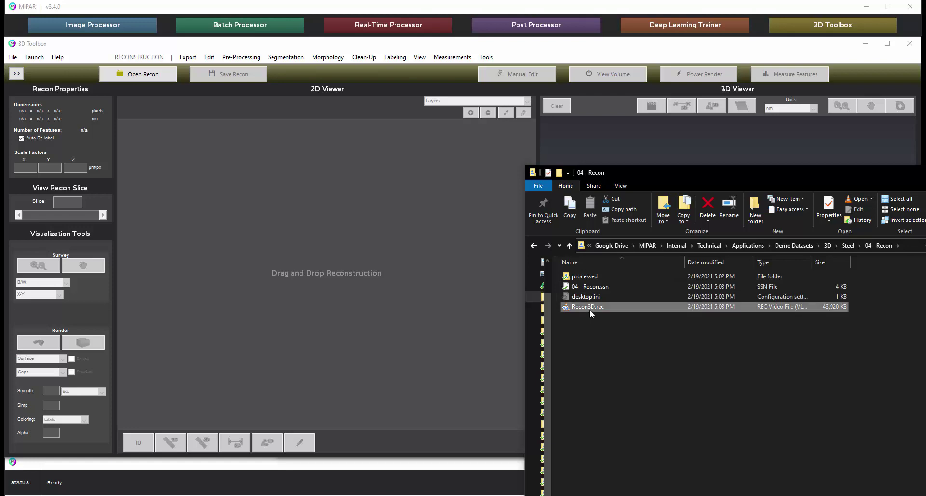
left_click_drag(594, 312, 383, 218)
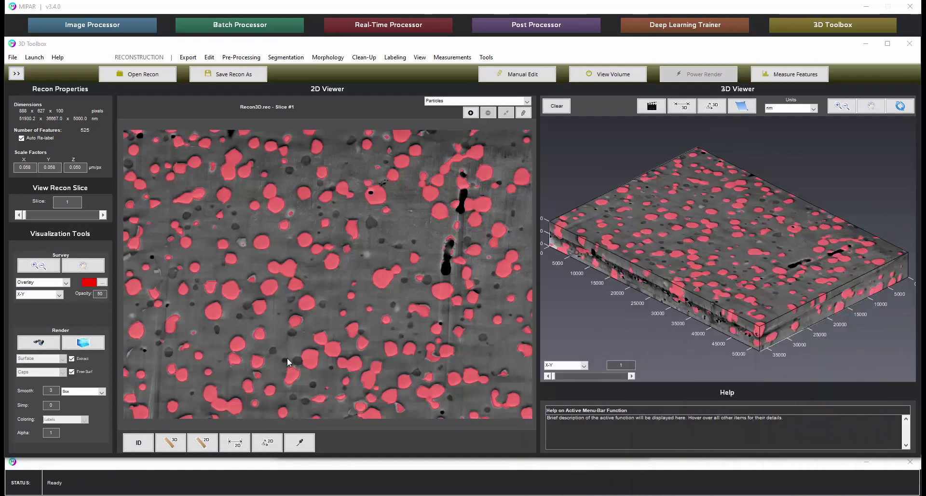
Browse the reconstruction's slices in X-Y, then Y-Z, then X-Z orientation.
scroll(310, 295, "down", 20)
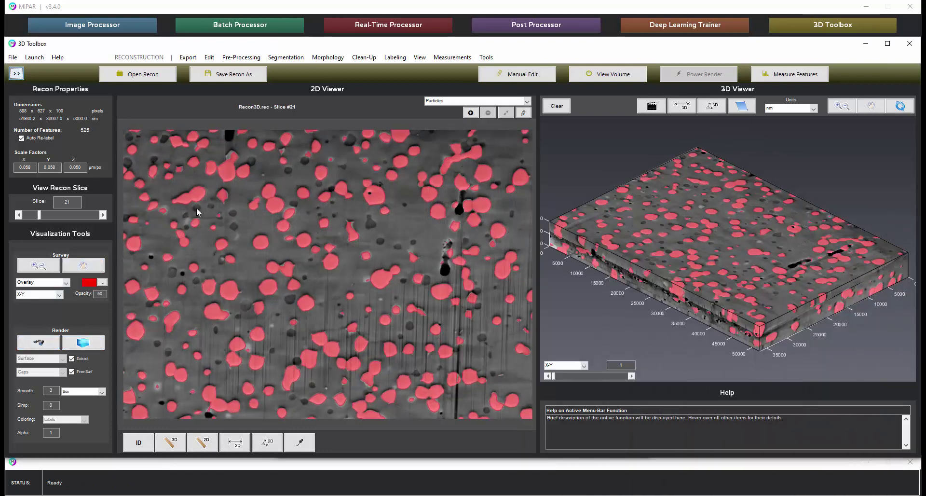
mouse_move(39, 214)
left_mouse_down()
mouse_move(81, 215)
mouse_move(57, 222)
mouse_move(50, 214)
left_mouse_up()
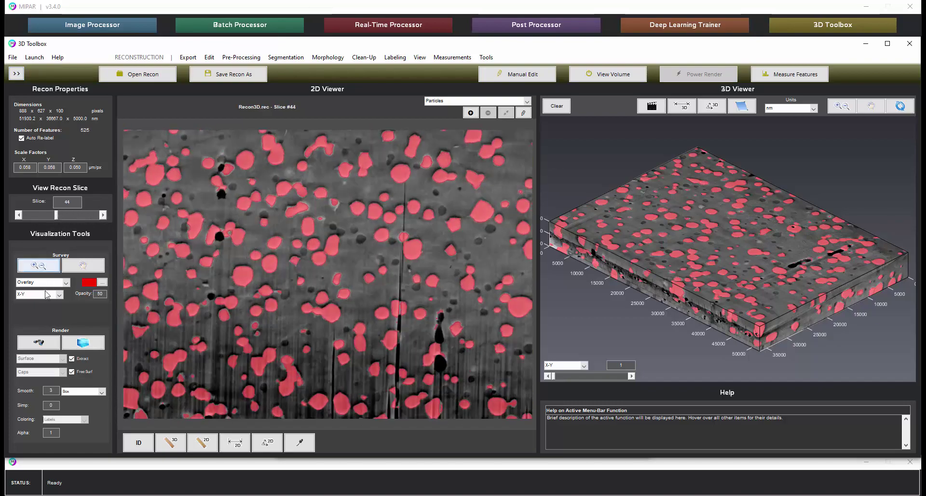
left_click(46, 295)
left_click(38, 307)
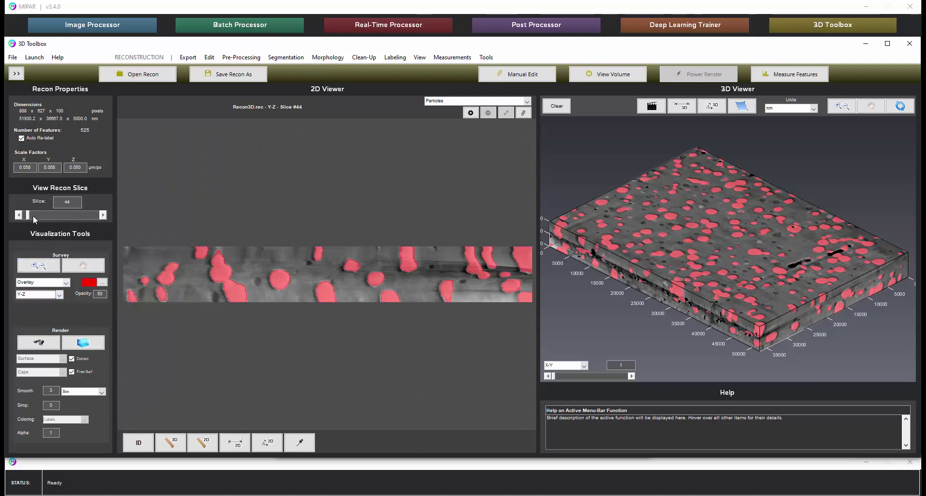
left_click_drag(28, 216, 48, 218)
left_click(45, 294)
left_click(39, 303)
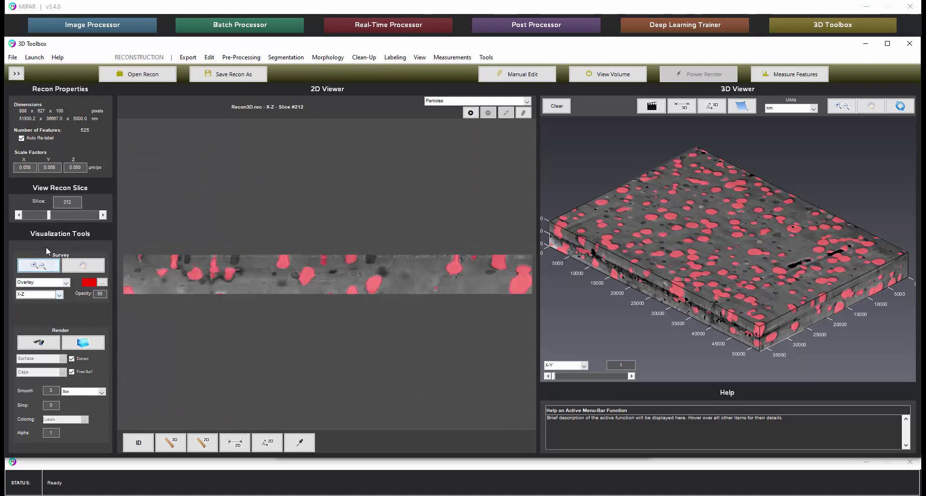
mouse_move(49, 215)
left_mouse_down()
mouse_move(68, 214)
mouse_move(53, 213)
left_mouse_up()
Slice the 3D volume along Y-Z, then return the 2D view to X-Y slice 100.
left_click_drag(553, 375, 626, 377)
left_click(574, 365)
left_click(566, 377)
left_click_drag(54, 214, 38, 215)
left_click(43, 294)
left_click(34, 302)
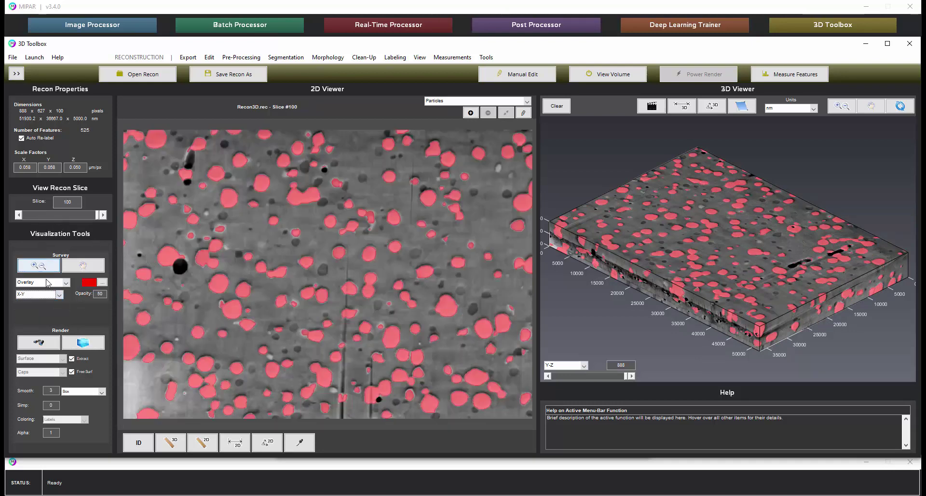
left_click(61, 283)
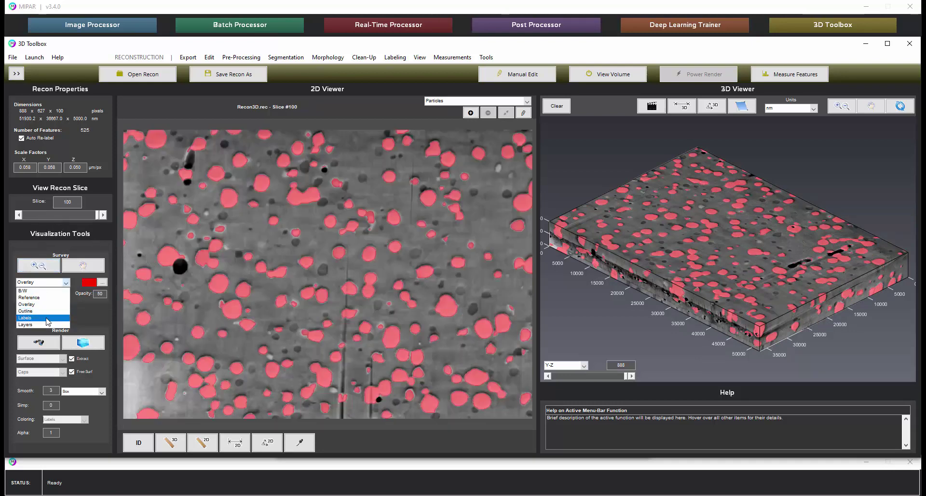
Colour particles by label, identify feature 75 on slice 53, then clear it and browse slices.
left_click(46, 317)
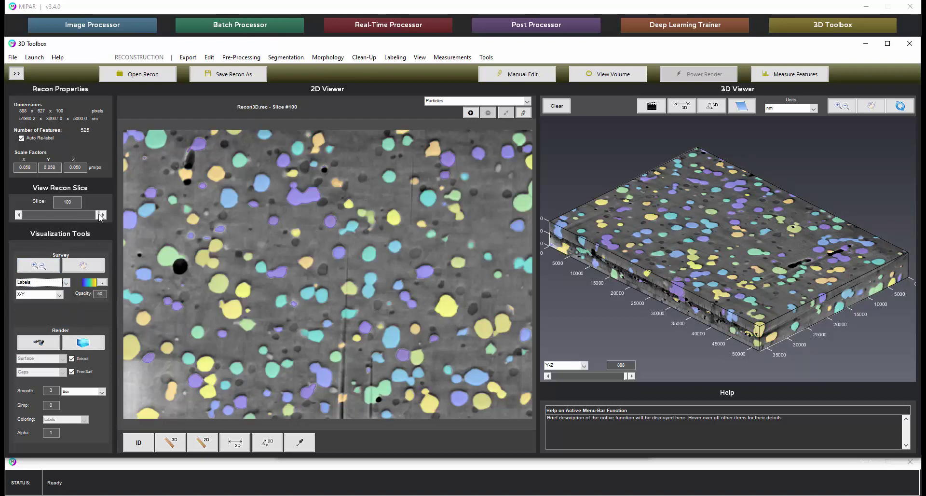
left_click_drag(100, 215, 67, 203)
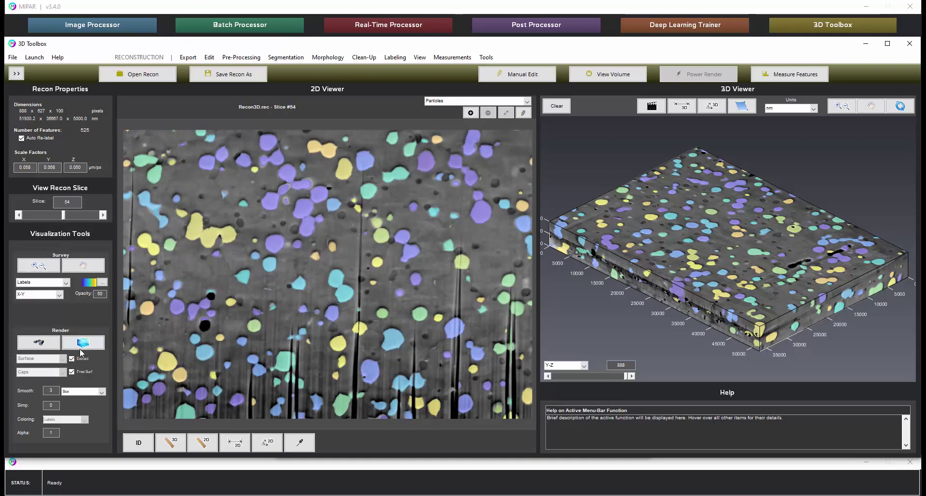
left_click(140, 441)
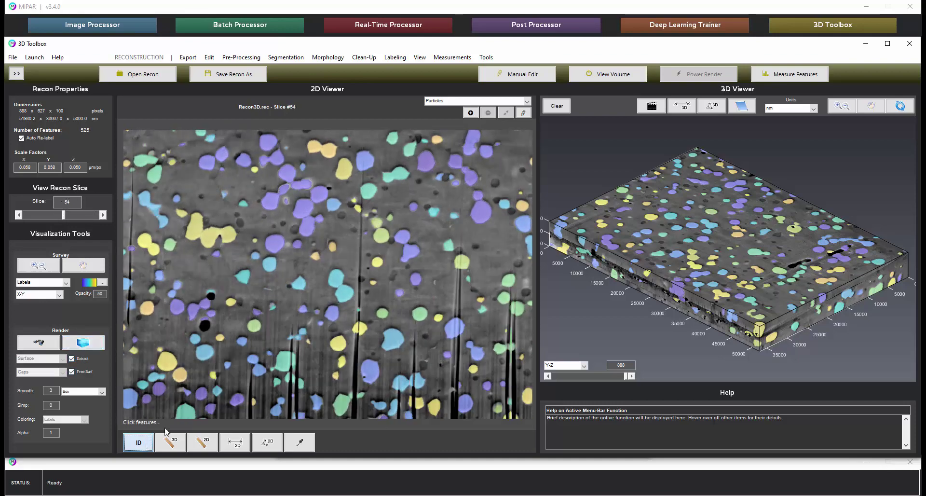
left_click(300, 186)
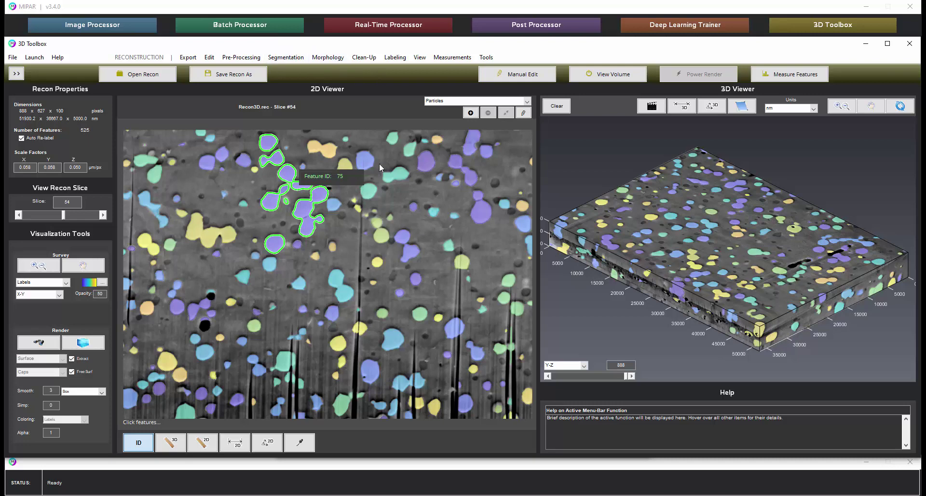
left_click(138, 442)
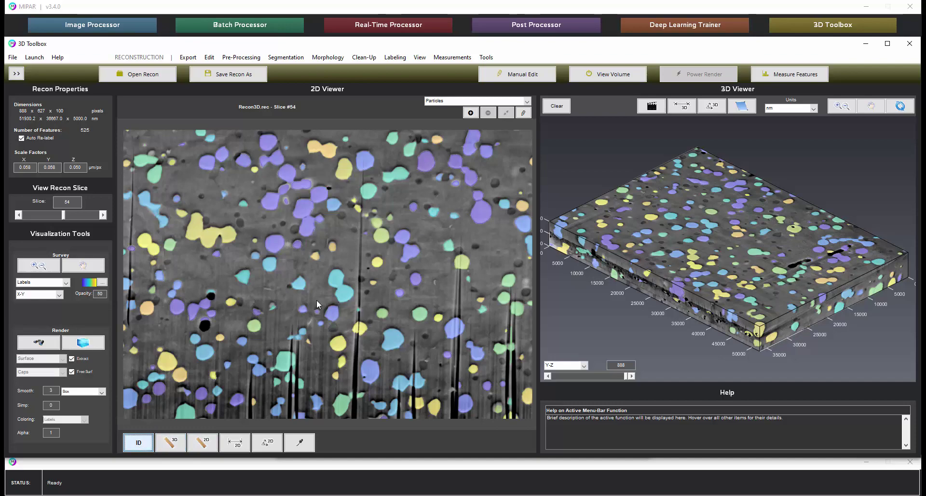
mouse_move(64, 214)
left_mouse_down()
mouse_move(54, 212)
mouse_move(85, 214)
mouse_move(64, 210)
left_mouse_up()
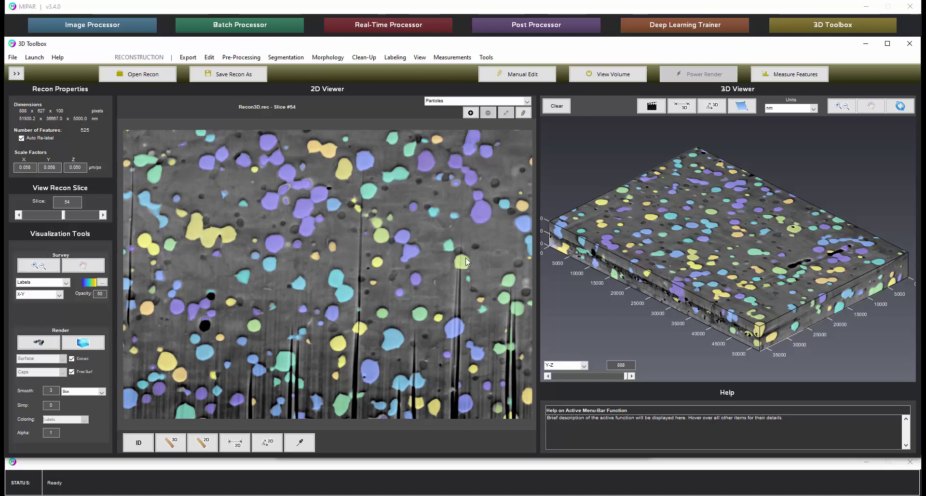
Render two selected particles, including the blue one, as 3D surfaces and orbit them.
left_click(93, 348)
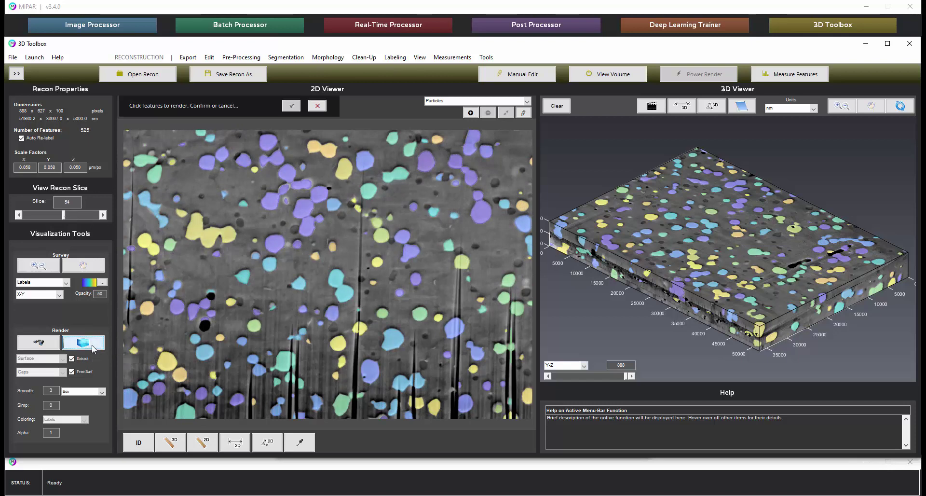
left_click(461, 263)
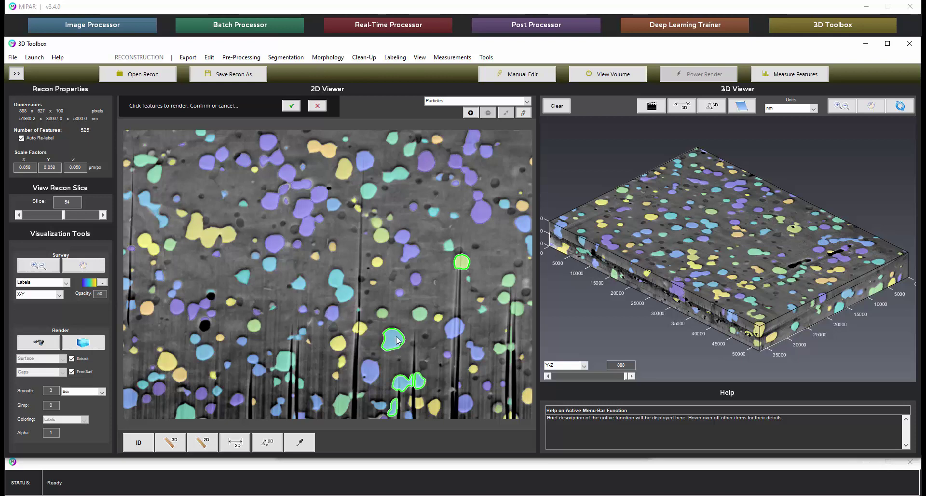
left_click(369, 369)
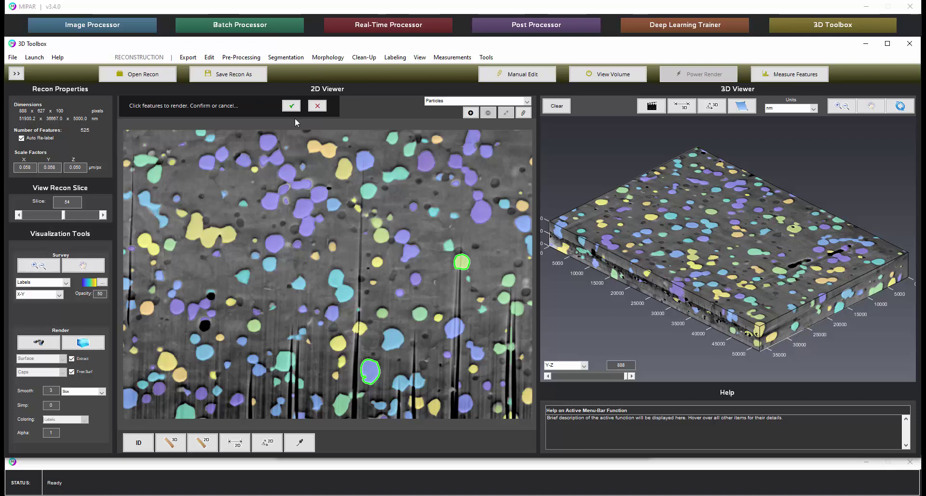
left_click(292, 106)
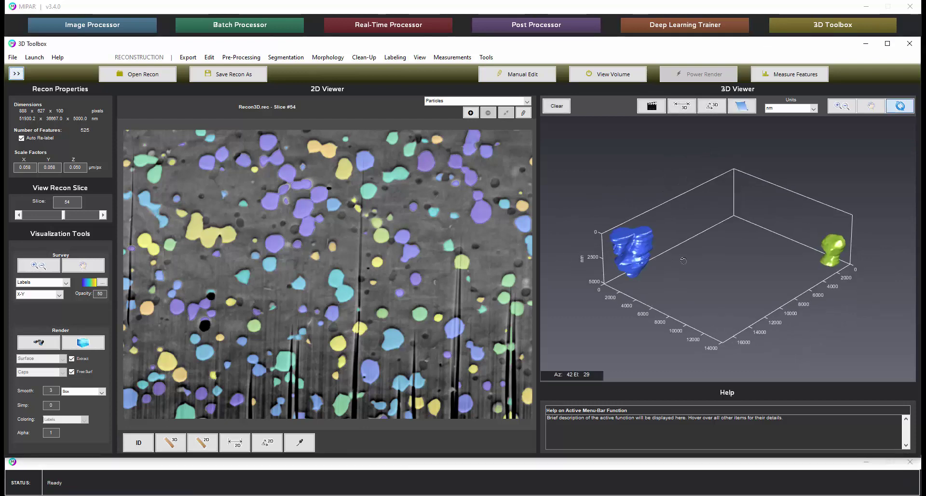
left_click_drag(692, 261, 540, 260)
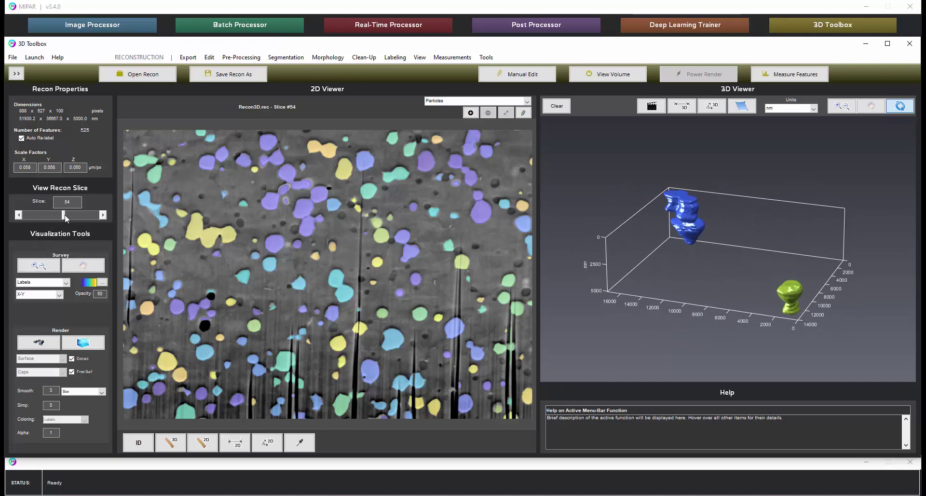
Run Slice-by-Slice feature separation with Separation 3, raising features from 525 to 610.
left_click_drag(63, 214, 61, 214)
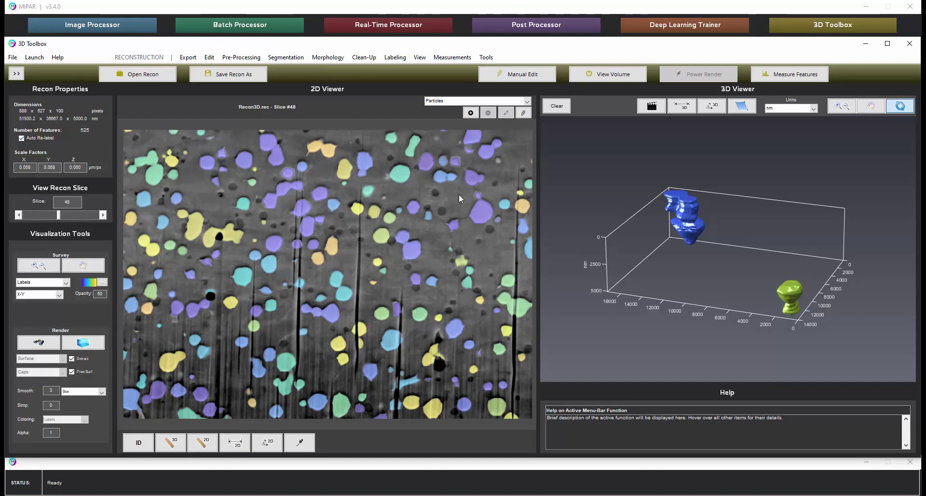
left_click(334, 58)
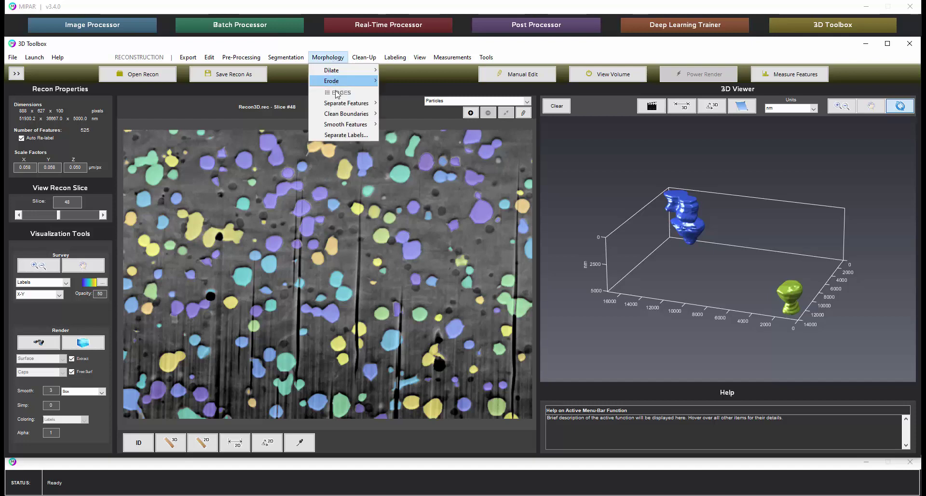
mouse_move(344, 104)
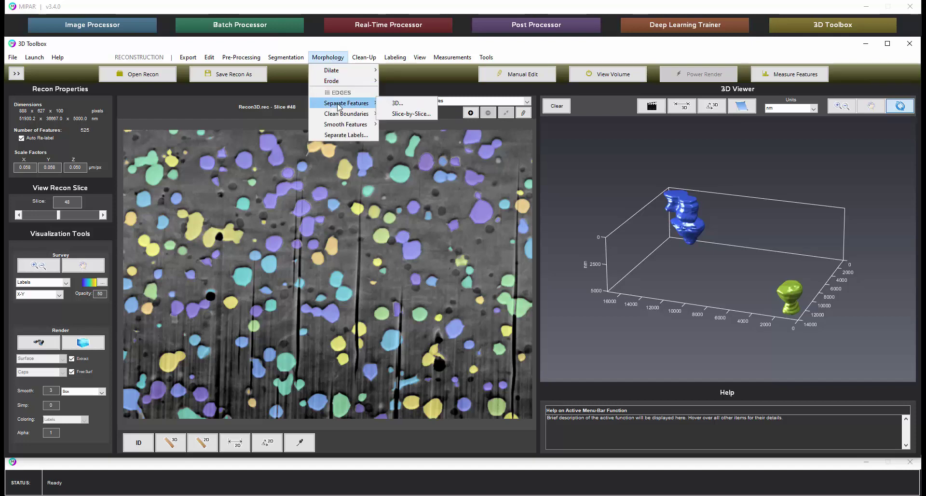
left_click(403, 113)
left_click_drag(419, 390, 490, 389)
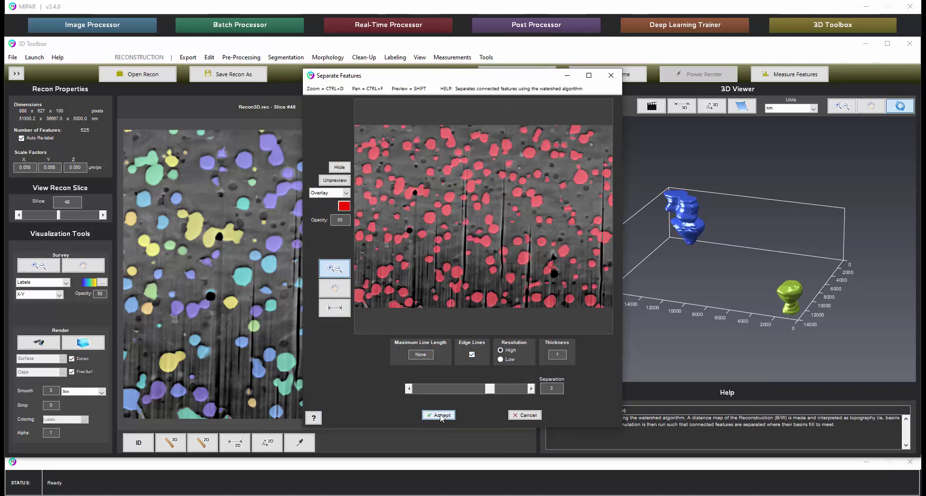
left_click(440, 416)
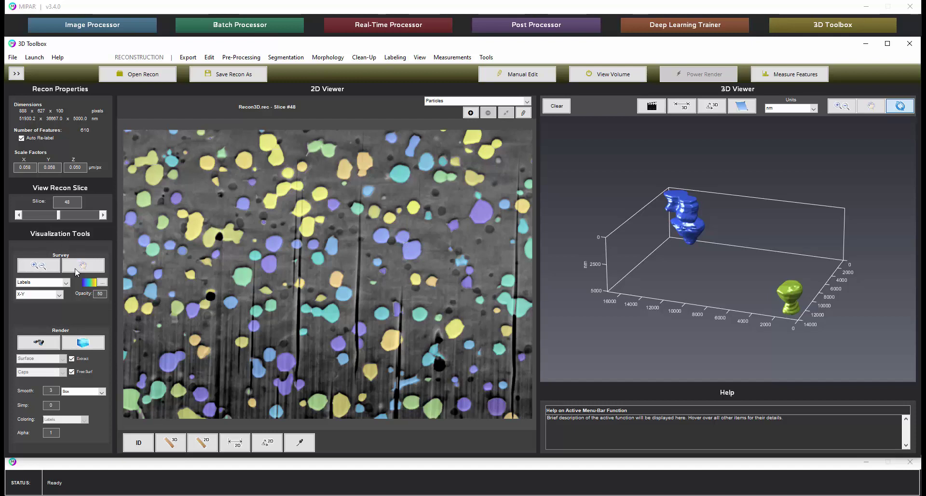
Zoom into the 2D slice, identify a particle as feature 141, and move to slice 51.
left_click(38, 264)
left_click(403, 244)
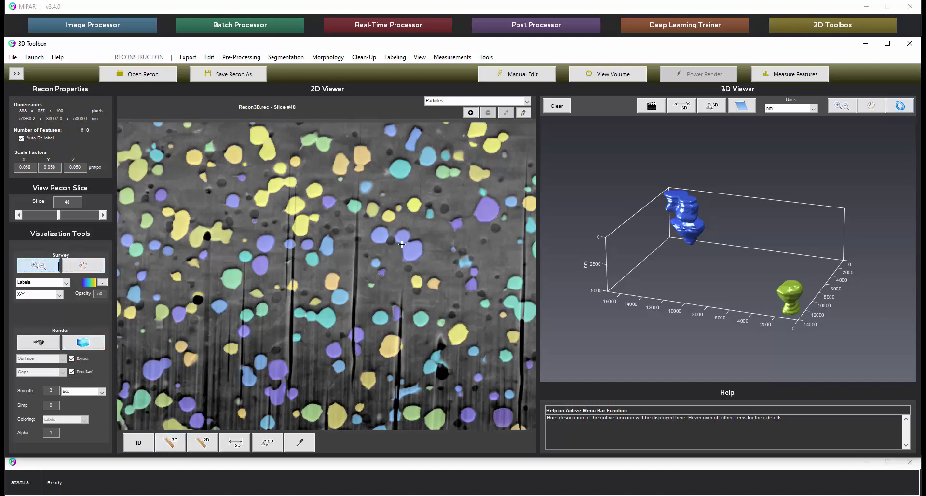
left_click(403, 243)
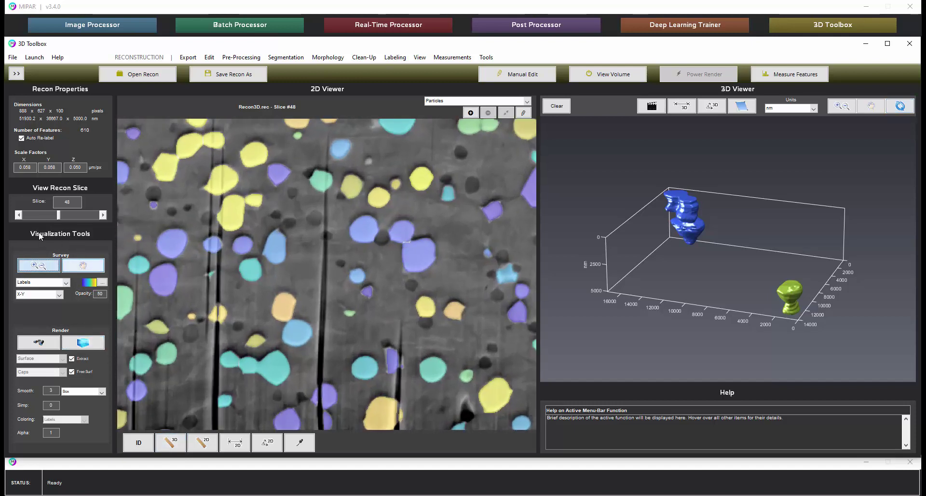
mouse_move(58, 215)
left_mouse_down()
mouse_move(68, 217)
mouse_move(59, 217)
left_mouse_up()
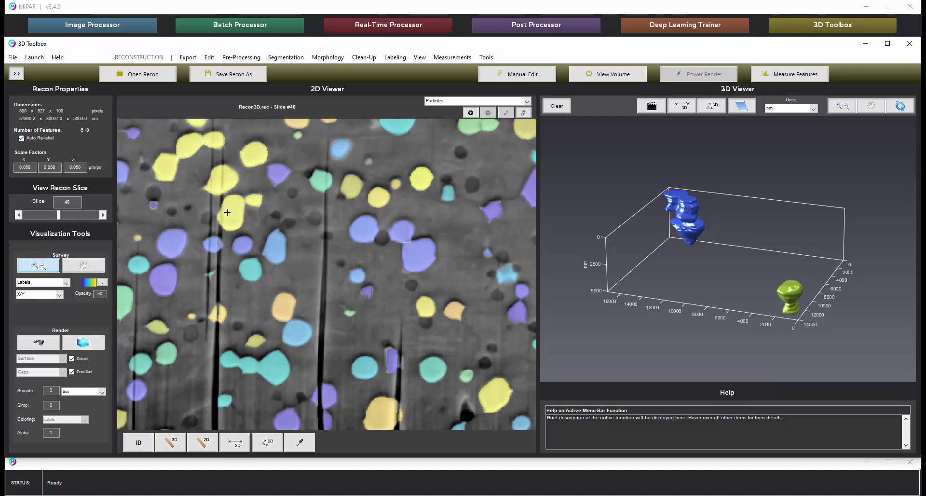
left_click(138, 442)
left_click(418, 265)
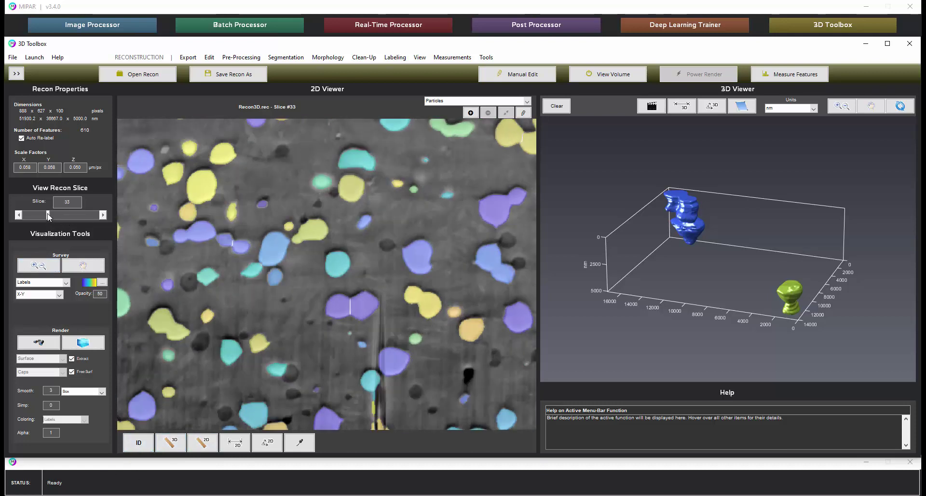
left_click_drag(54, 215, 62, 215)
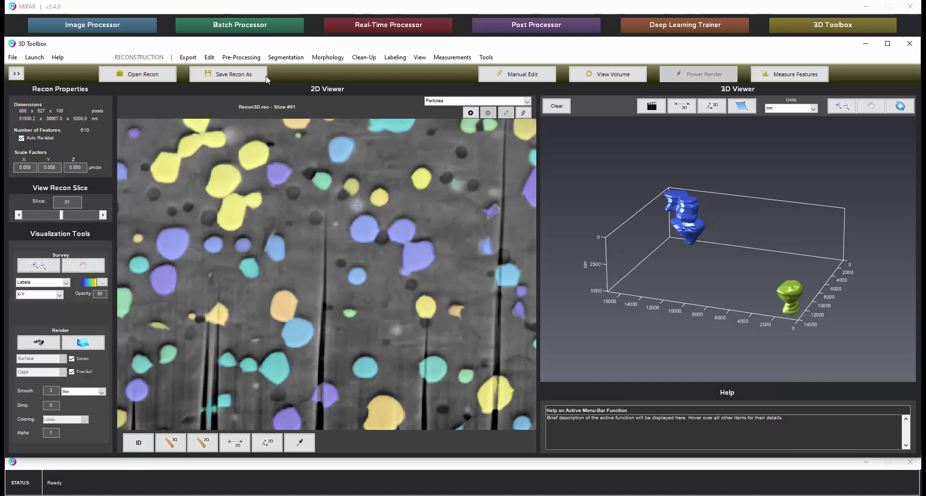
Run 3D feature separation on High density, Separation 3, Thickness 1, giving 875 features.
left_click(328, 58)
mouse_move(340, 103)
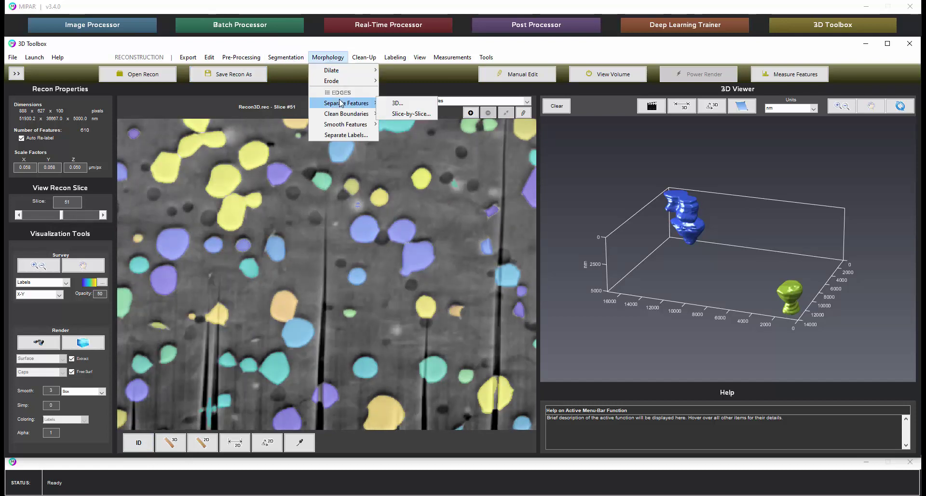
left_click(400, 102)
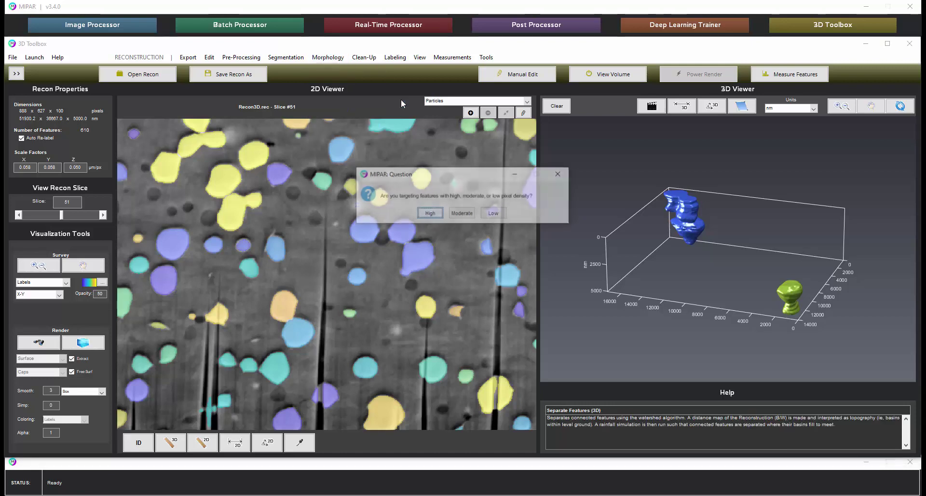
left_click(430, 215)
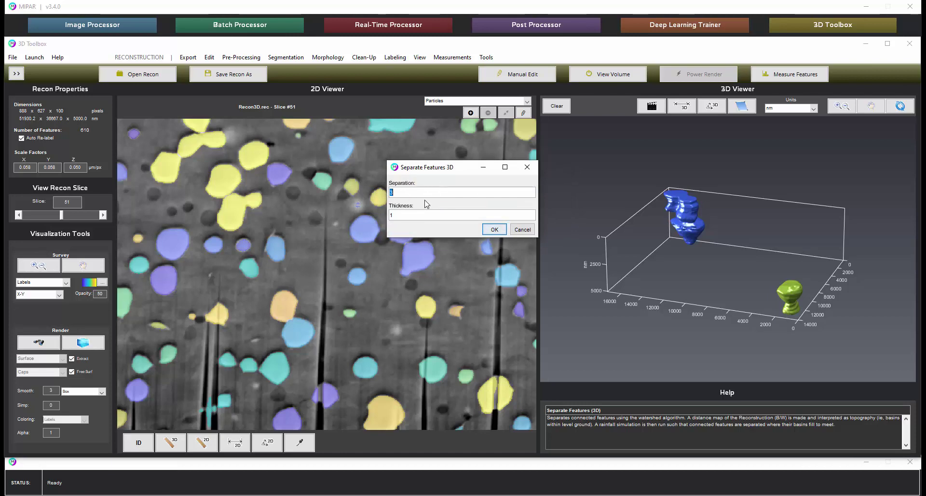
left_click(501, 230)
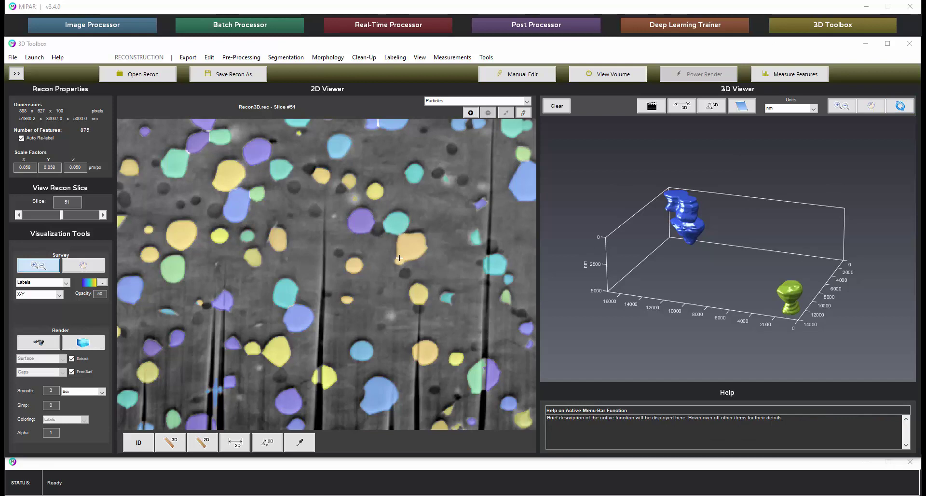
Identify the particles near the image centre, then clear their ID labels.
left_click(139, 442)
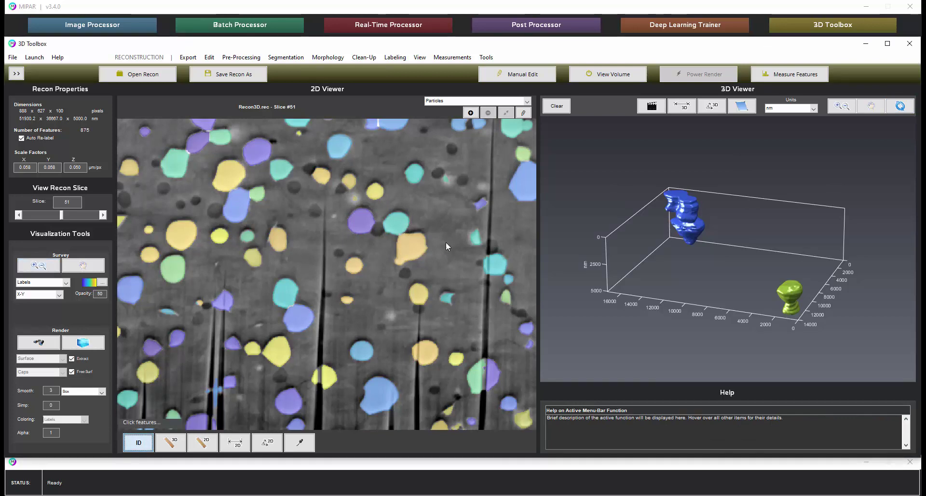
left_click(423, 254)
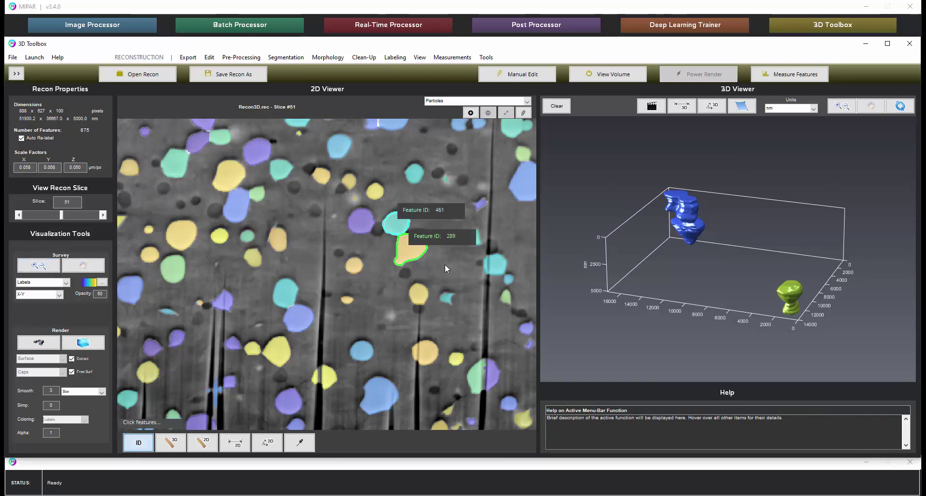
left_click(150, 440)
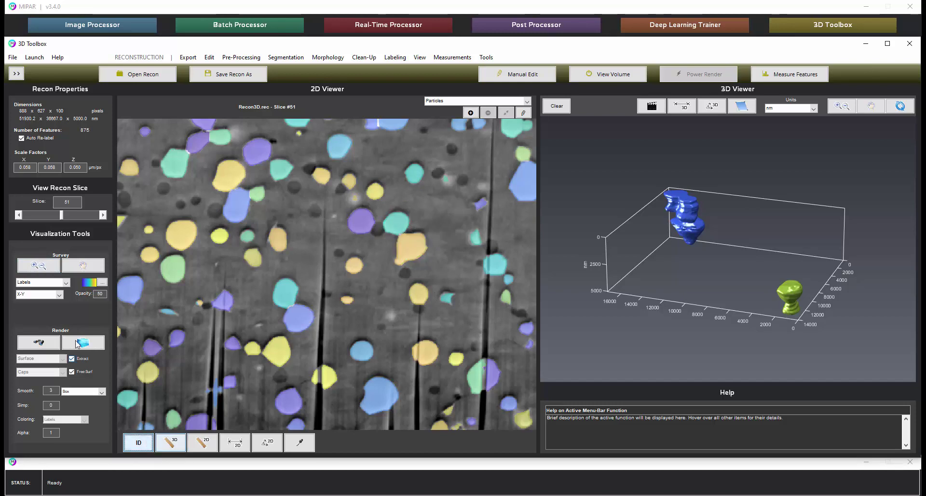
Render the cyan particle pair as 3D surfaces and orbit them.
left_click(83, 342)
left_click(390, 227)
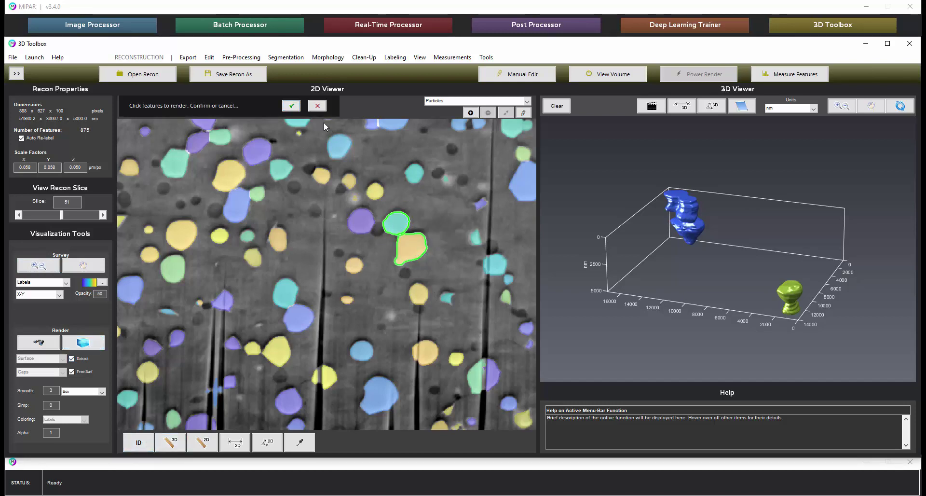
left_click(291, 106)
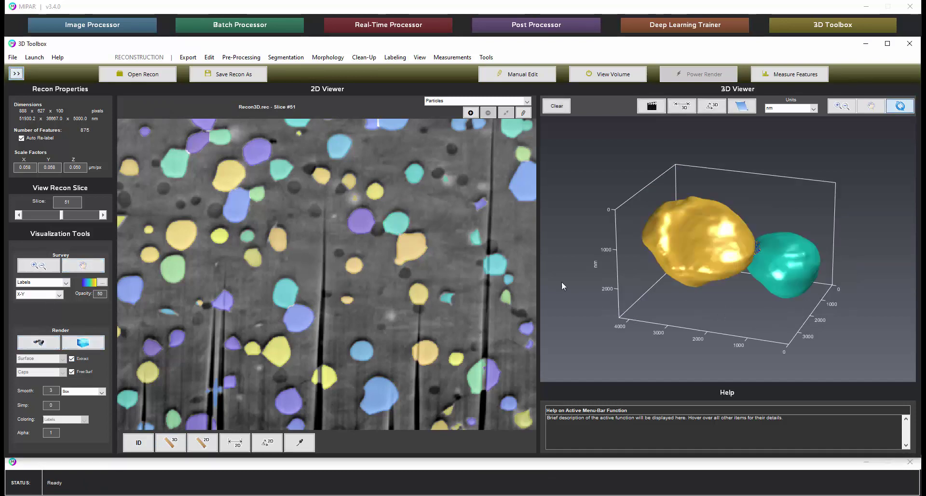
left_click_drag(772, 245, 776, 257)
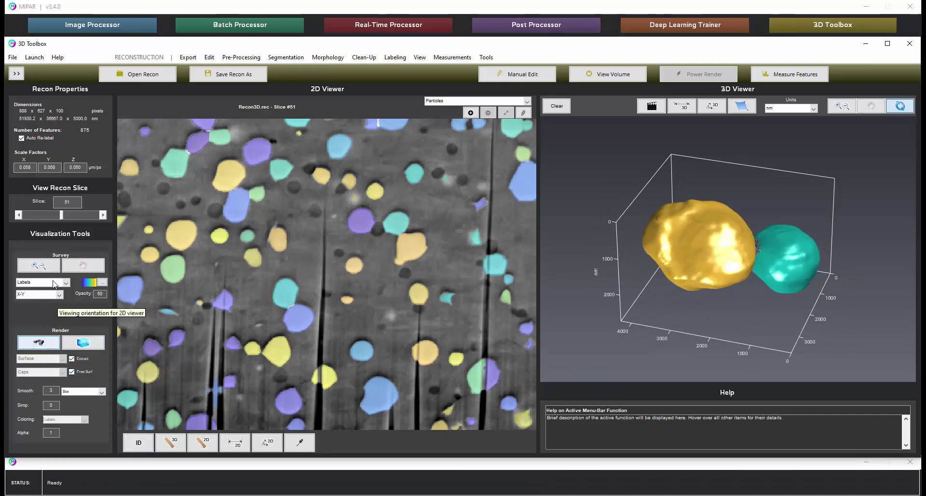
Zoom the 2D slice view out to show many more particles.
left_click(38, 264)
scroll(321, 253, "down", 3)
scroll(322, 252, "down", 2)
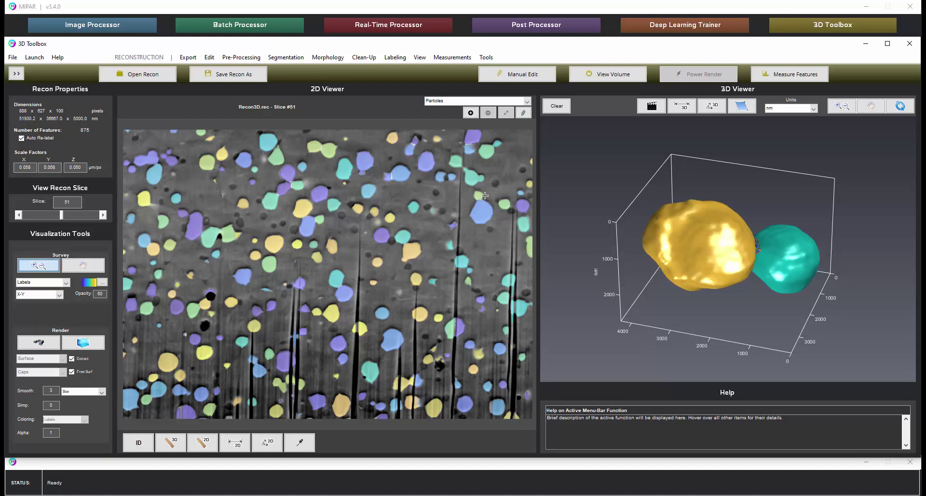
Show the whole recon volume in 3D, extend the slab, and set X-Y orientation.
left_click(616, 77)
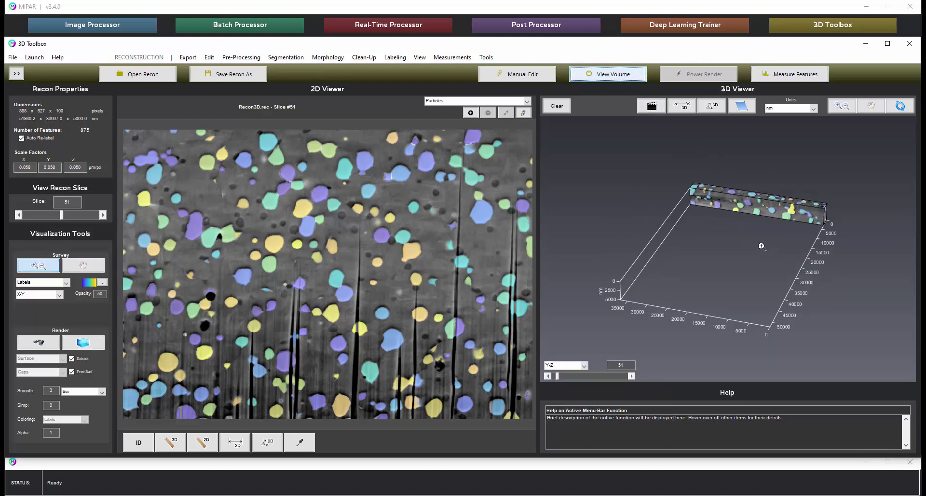
left_click_drag(558, 377, 584, 375)
left_click(565, 365)
left_click(575, 375)
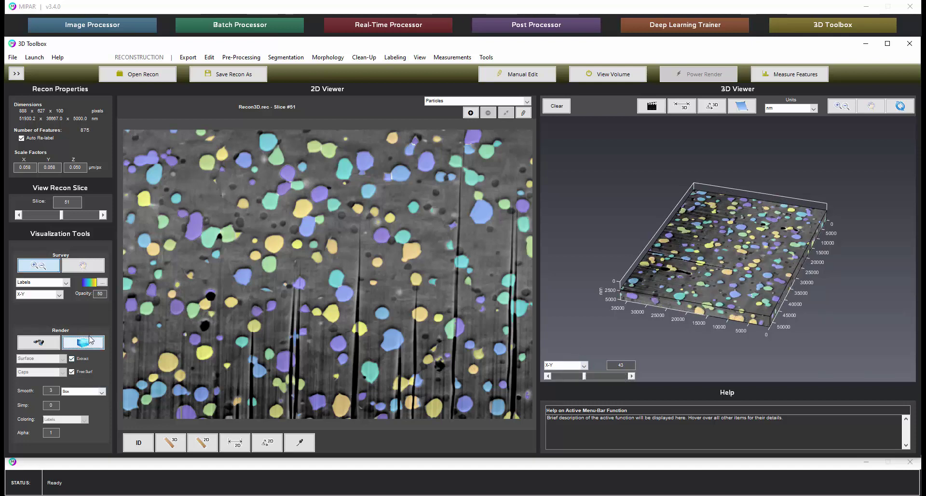
Render a yellow and a purple particle as 3D surfaces and rotate them.
left_click(83, 341)
left_click(412, 249)
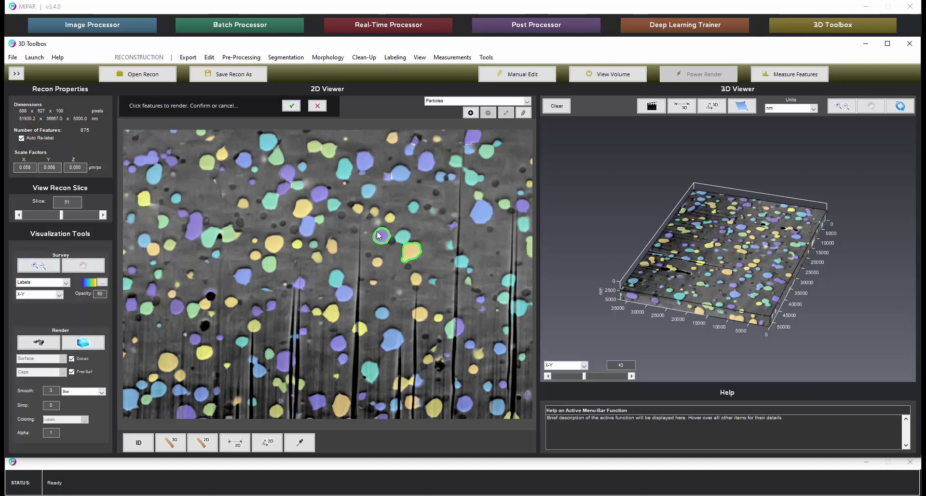
left_click(291, 106)
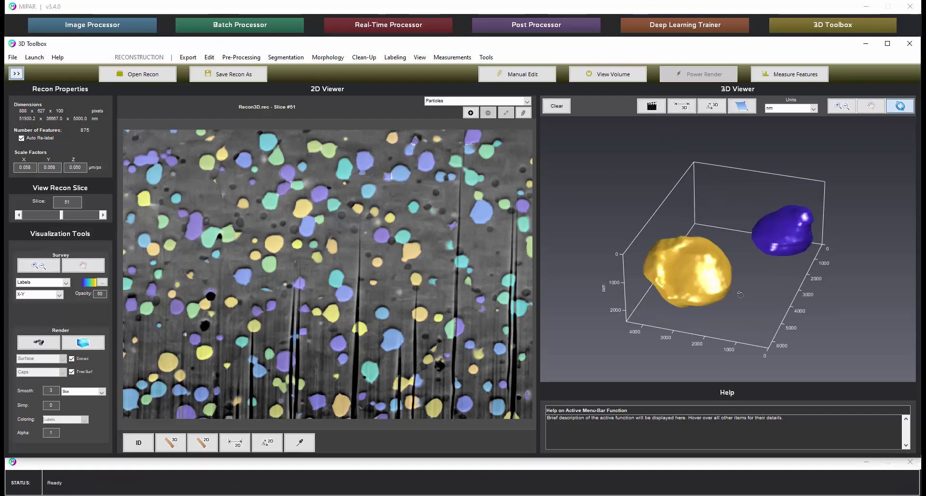
left_click_drag(675, 251, 343, 235)
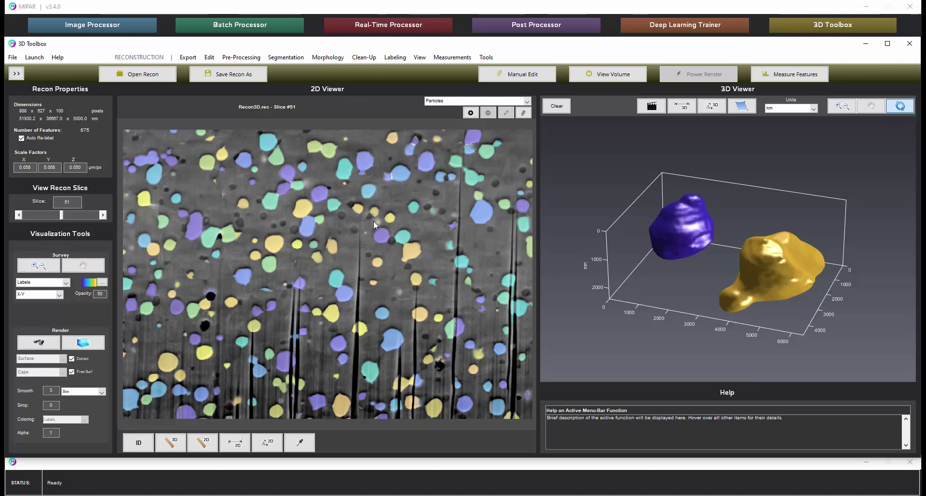
Reject 3D features with Volume up to 100 voxels, leaving 710 of 875 features.
left_click(359, 58)
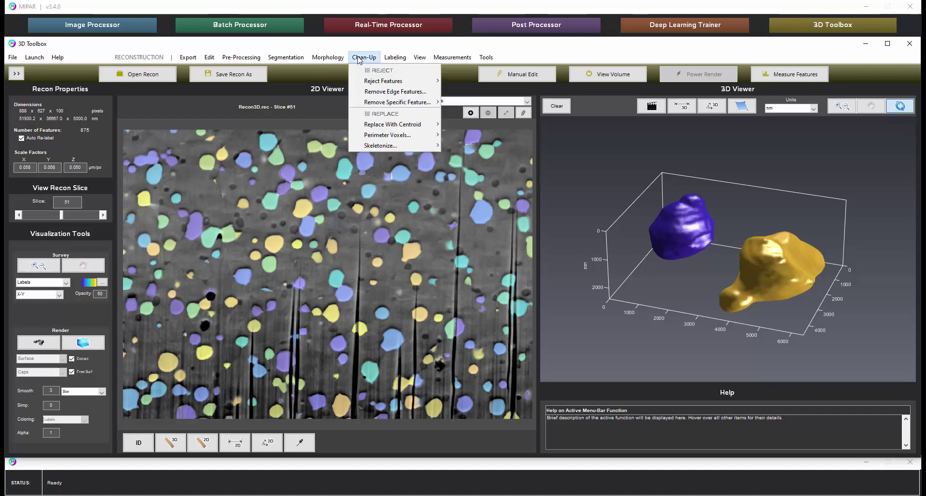
mouse_move(333, 60)
mouse_move(374, 58)
mouse_move(385, 82)
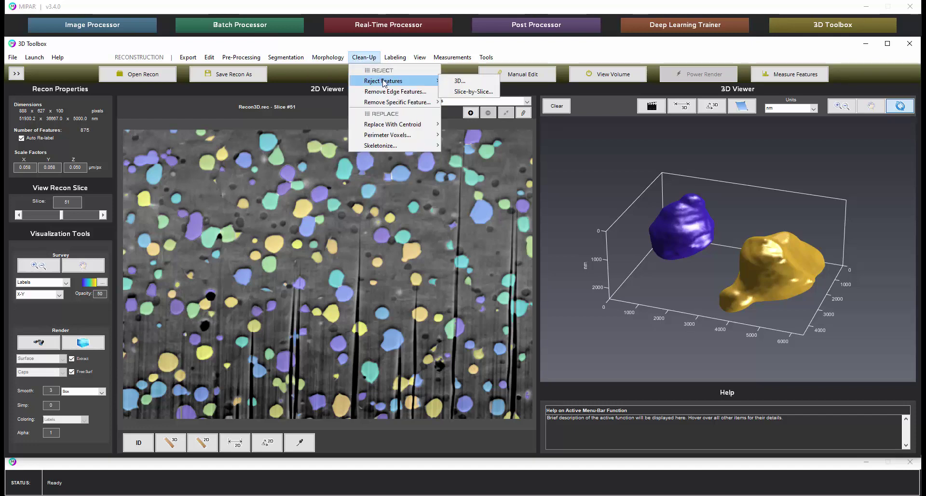
left_click(460, 81)
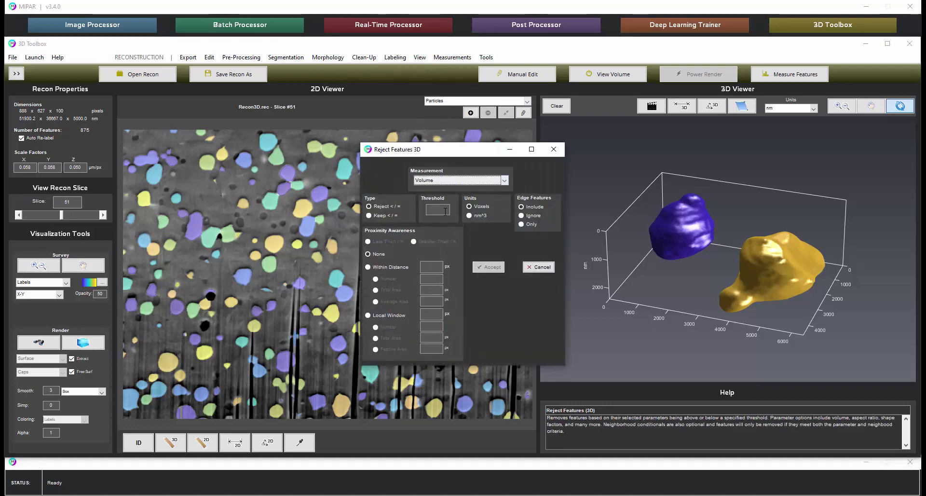
left_click(445, 210)
type("100")
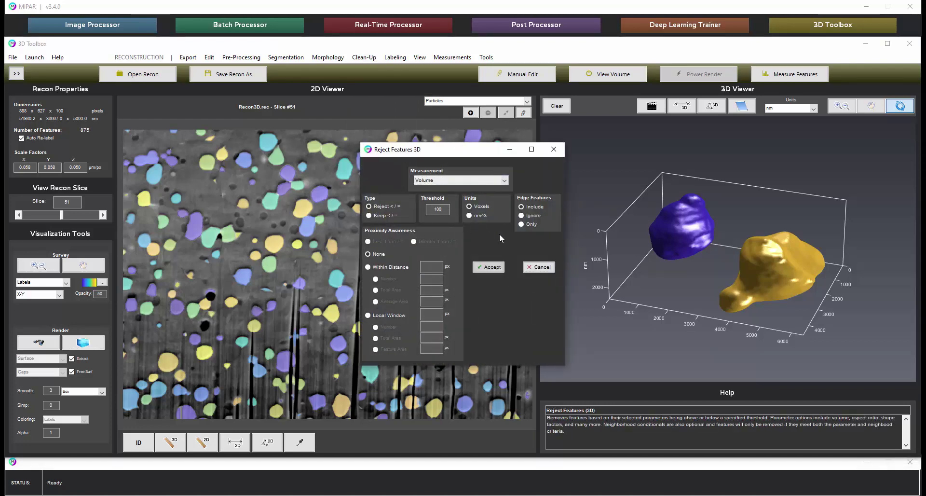
left_click(488, 267)
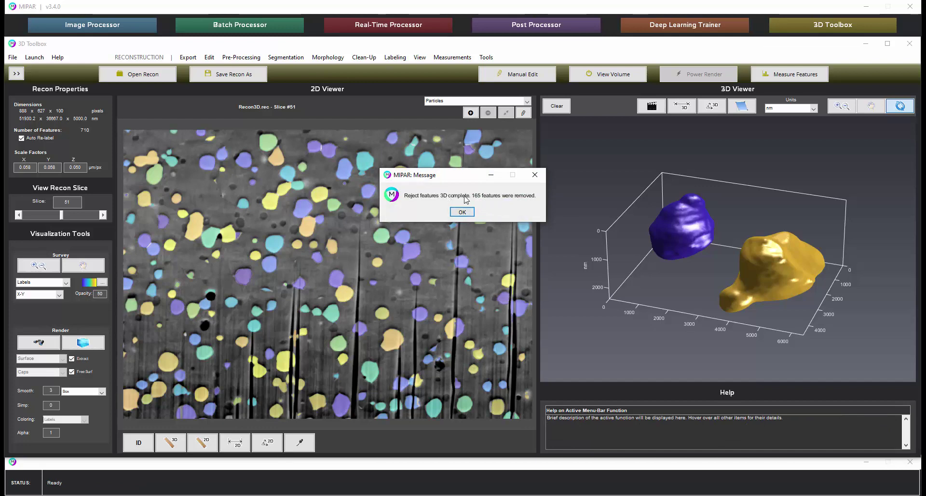
left_click(461, 212)
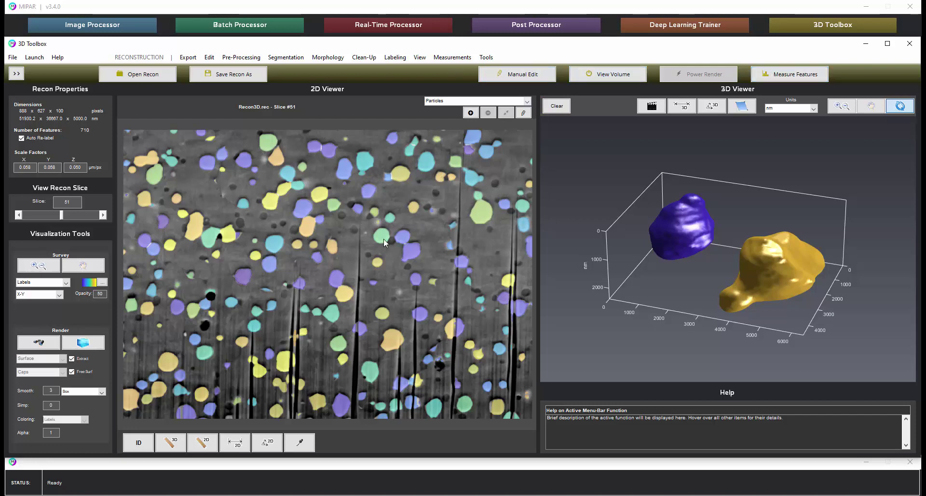
left_click(463, 59)
left_click(466, 91)
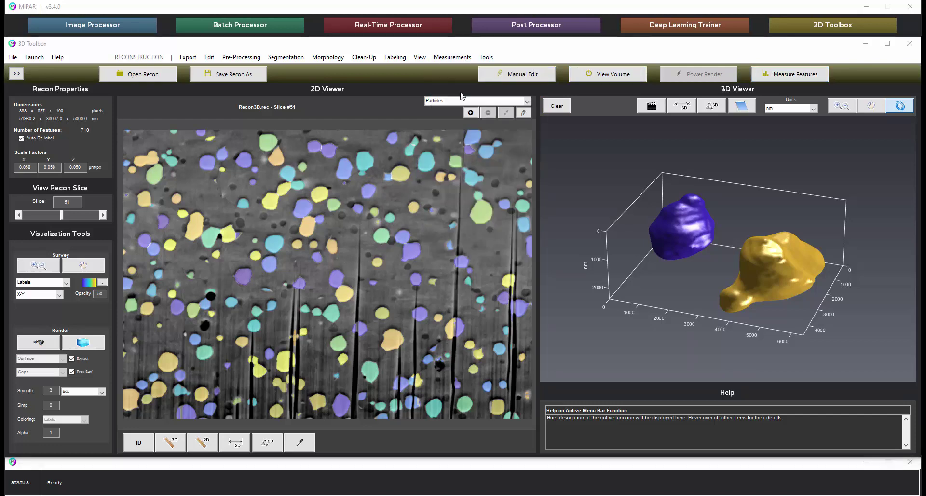
left_click(444, 288)
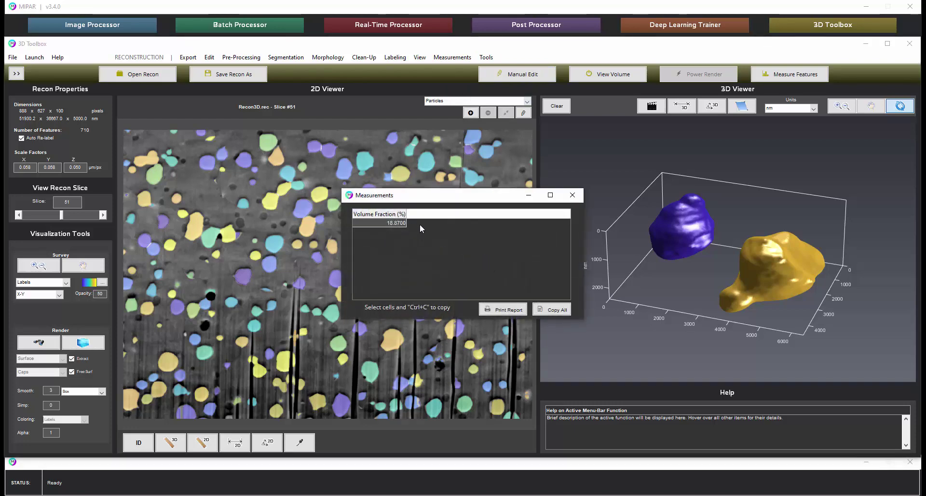
left_click(572, 196)
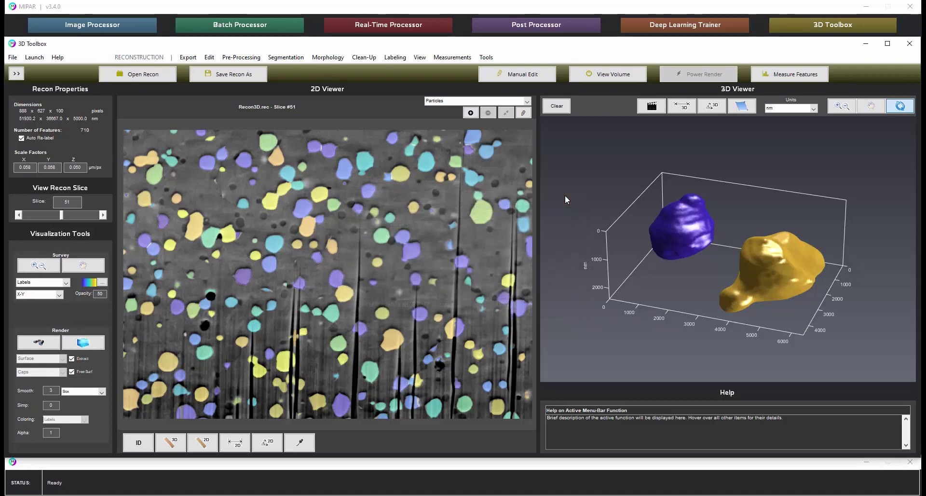
Measure Equivalent Diameter for every feature, saving results to FeatureMeas.csv with View Histogram on.
left_click(791, 75)
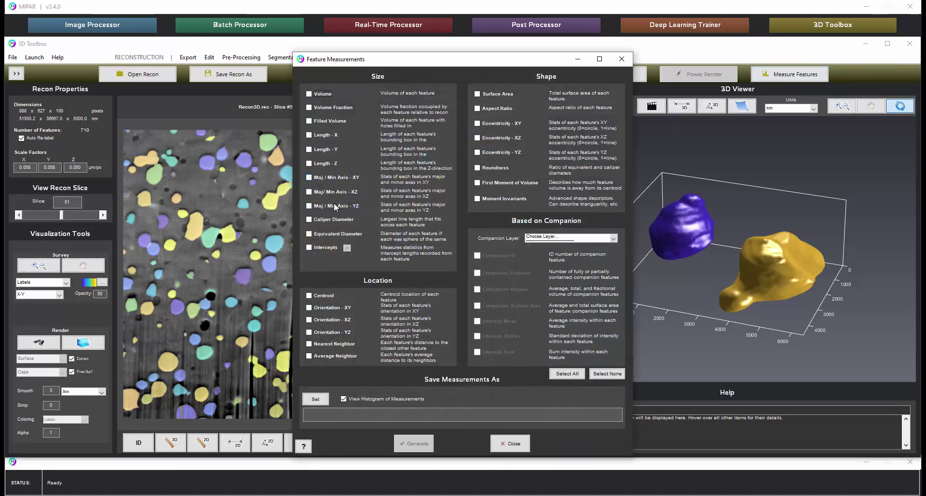
left_click(336, 234)
left_click(324, 402)
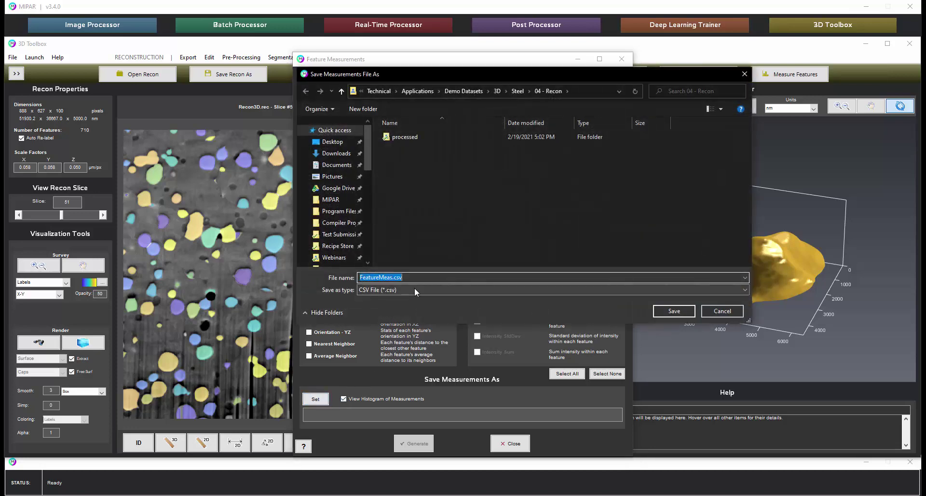
left_click(673, 309)
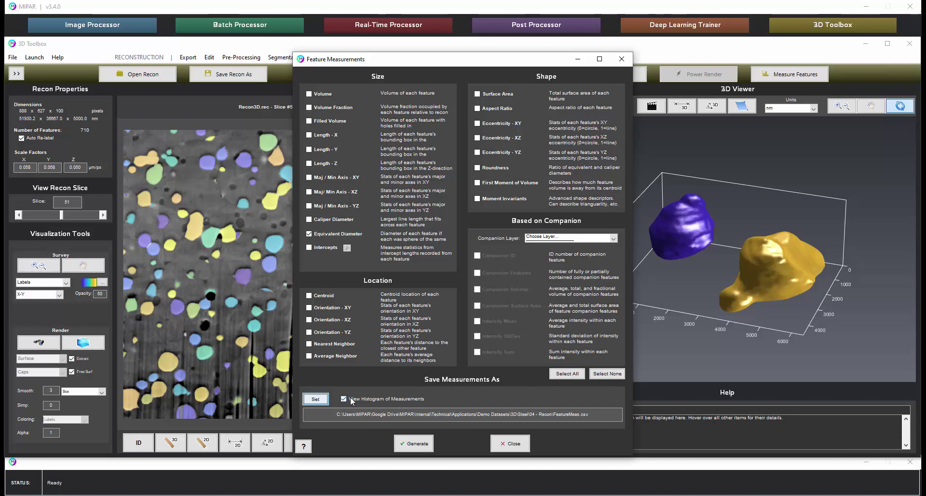
left_click(417, 444)
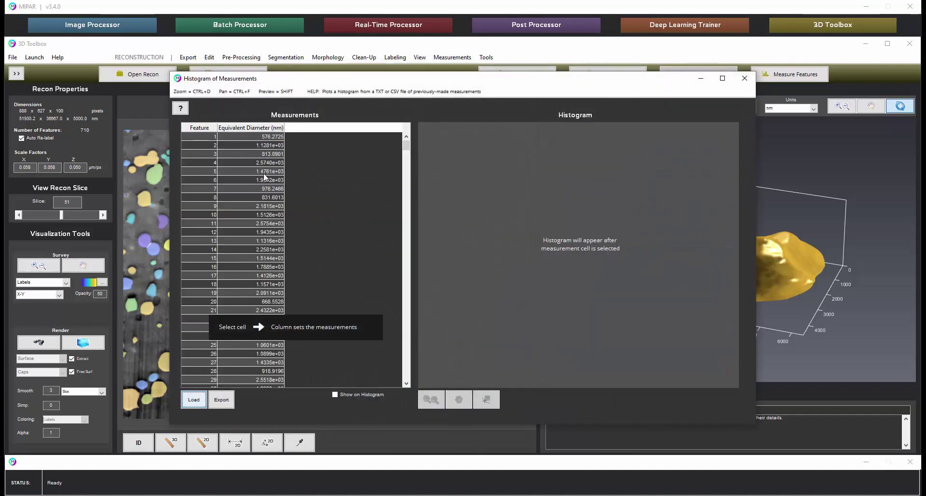
Plot the Equivalent Diameter histogram (710 particles, mean 1484.04 nm) and reposition its window.
left_click(264, 172)
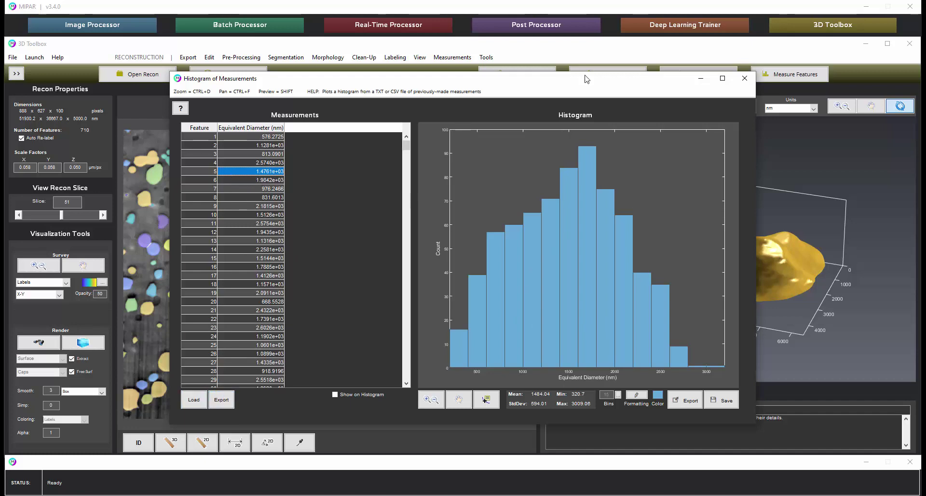
left_click_drag(586, 83, 642, 62)
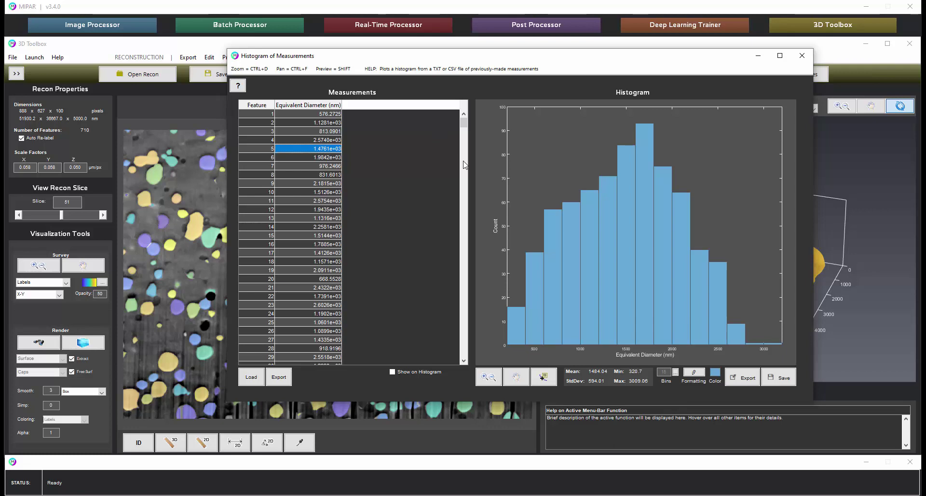
left_click_drag(538, 61, 555, 72)
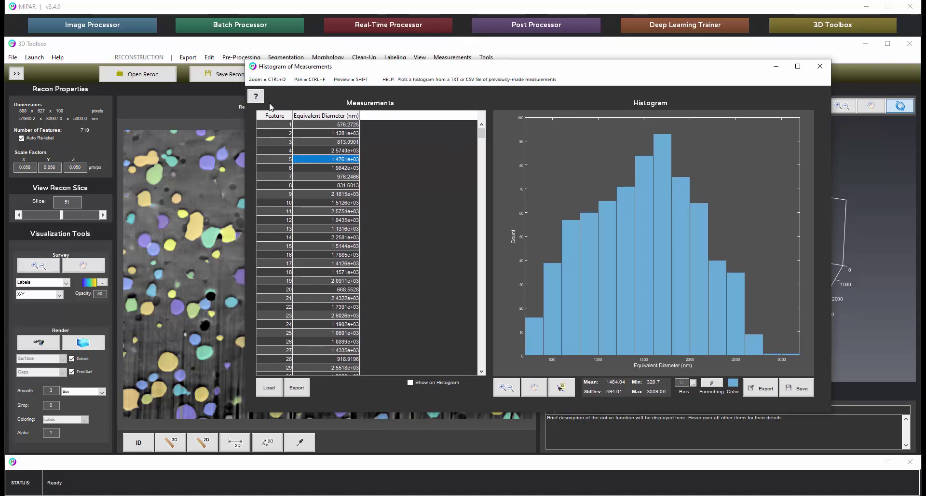
Bring the 3D Toolbox with the 710-particle reconstruction back in front of the histogram.
left_click(236, 88)
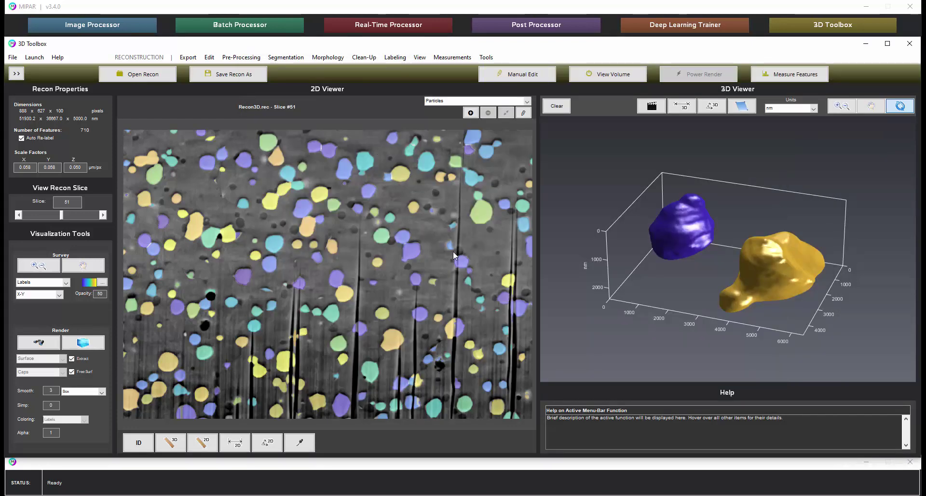